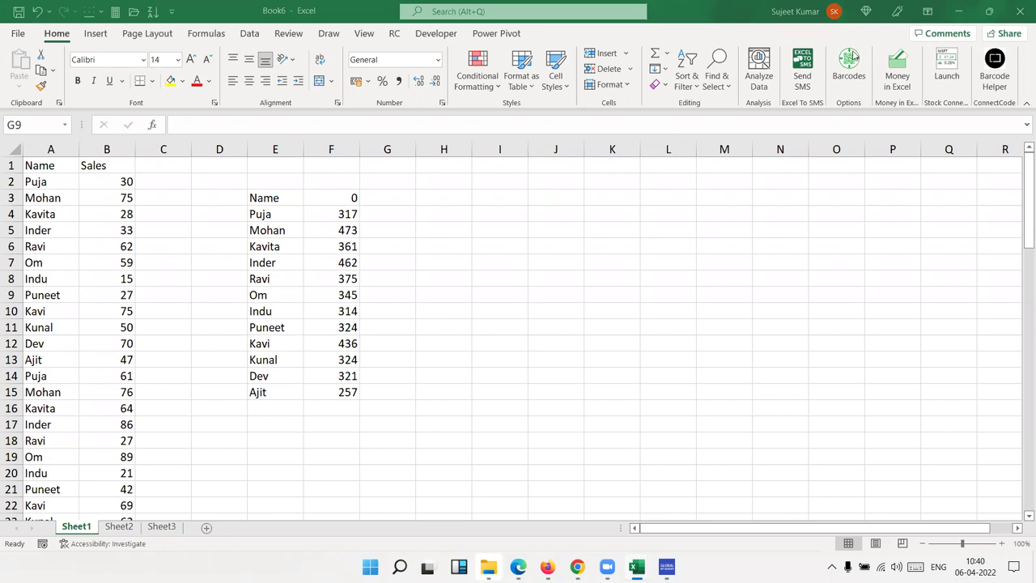
On the Formulas tab, check LET's description in the Logical function list, then close it
{"action": "left_click", "coordinate": [206, 34]}
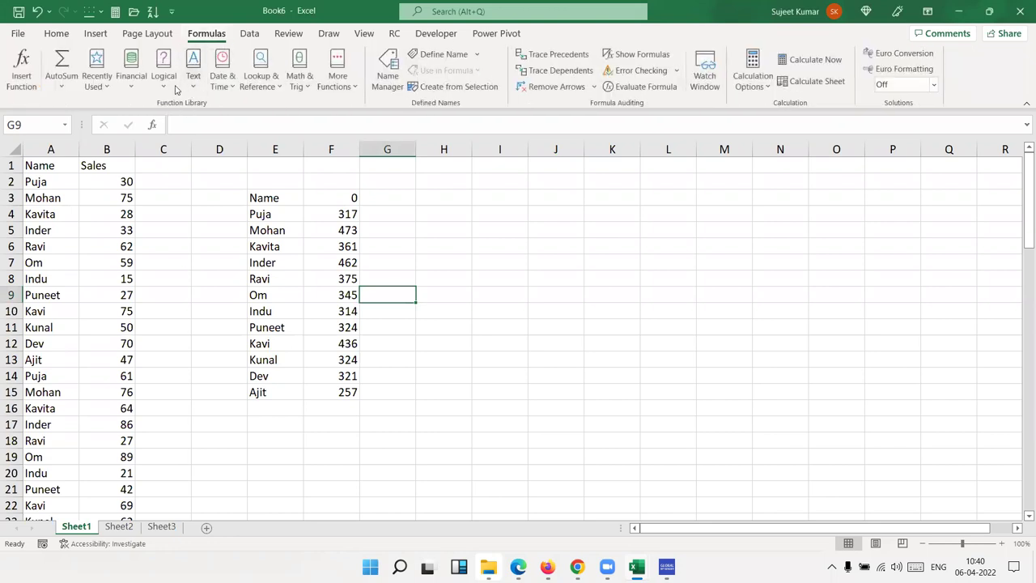
{"action": "left_click", "coordinate": [170, 82]}
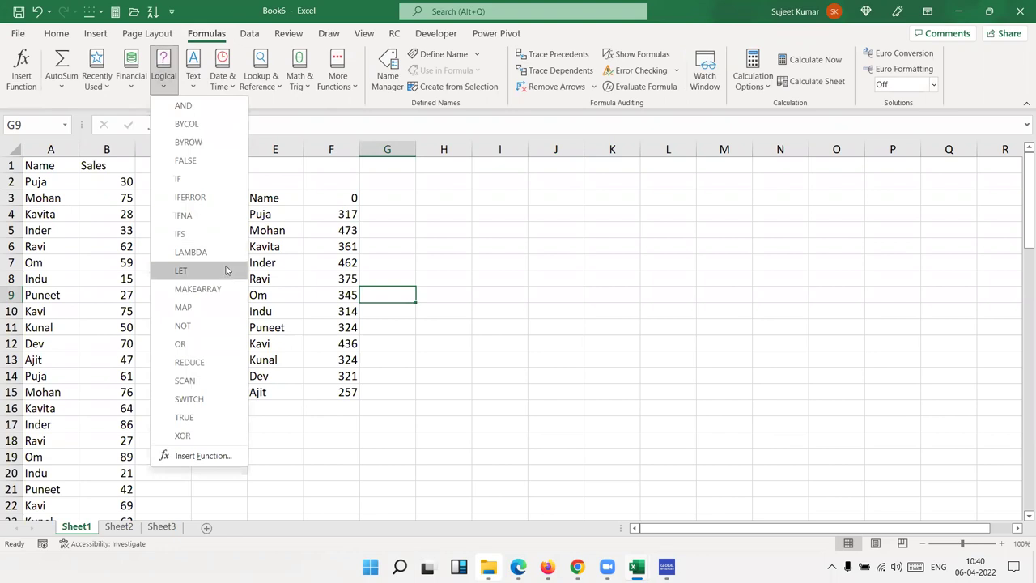
{"action": "mouse_move", "coordinate": [181, 270]}
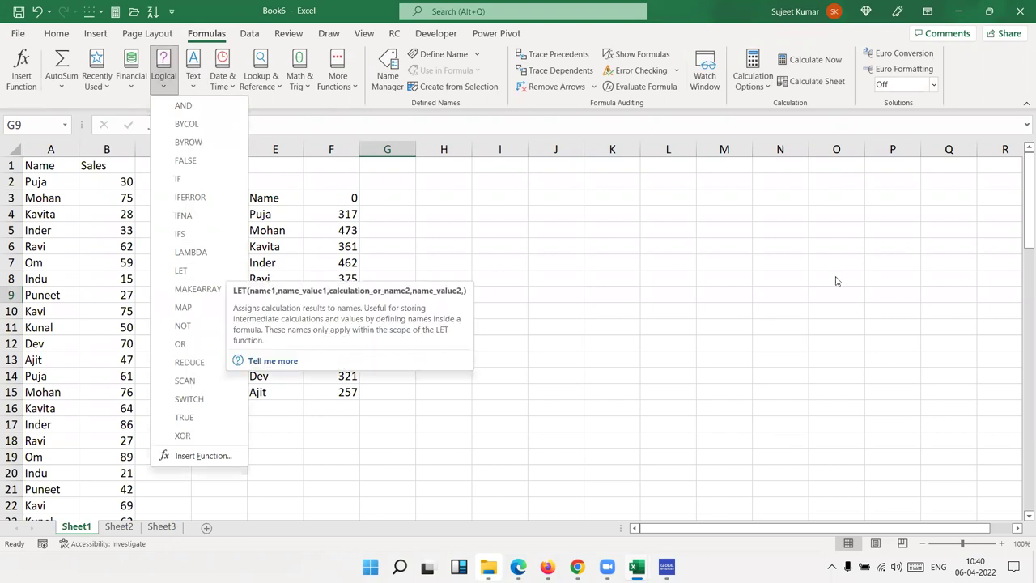
{"action": "left_click", "coordinate": [472, 209]}
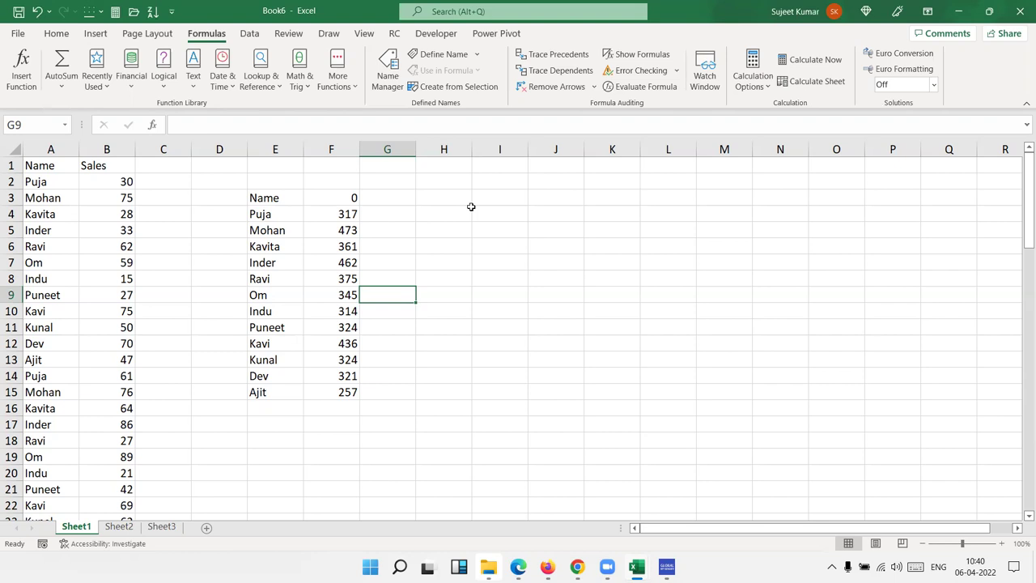
{"action": "mouse_move", "coordinate": [50, 169]}
{"action": "left_mouse_down"}
{"action": "mouse_move", "coordinate": [131, 213]}
{"action": "mouse_move", "coordinate": [129, 280]}
{"action": "left_mouse_up"}
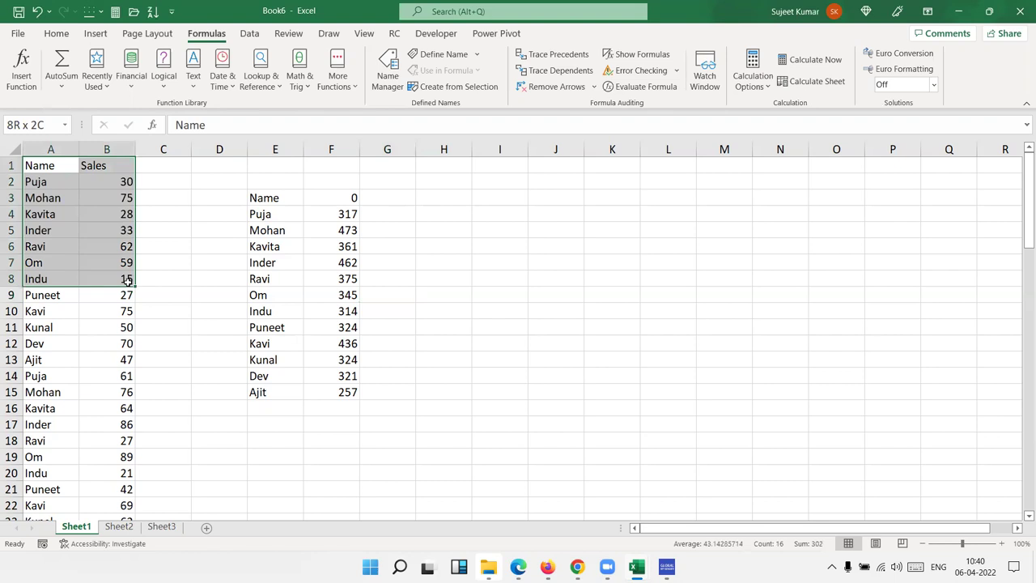
{"action": "left_click", "coordinate": [259, 181]}
{"action": "left_click_drag", "start_coordinate": [260, 203], "coordinate": [323, 324]}
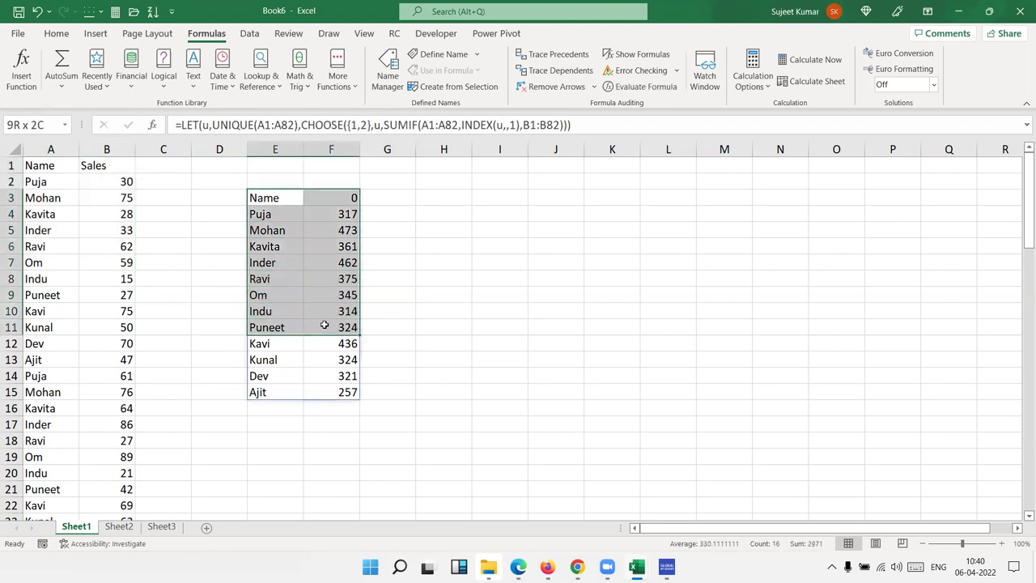
{"action": "left_click", "coordinate": [34, 209]}
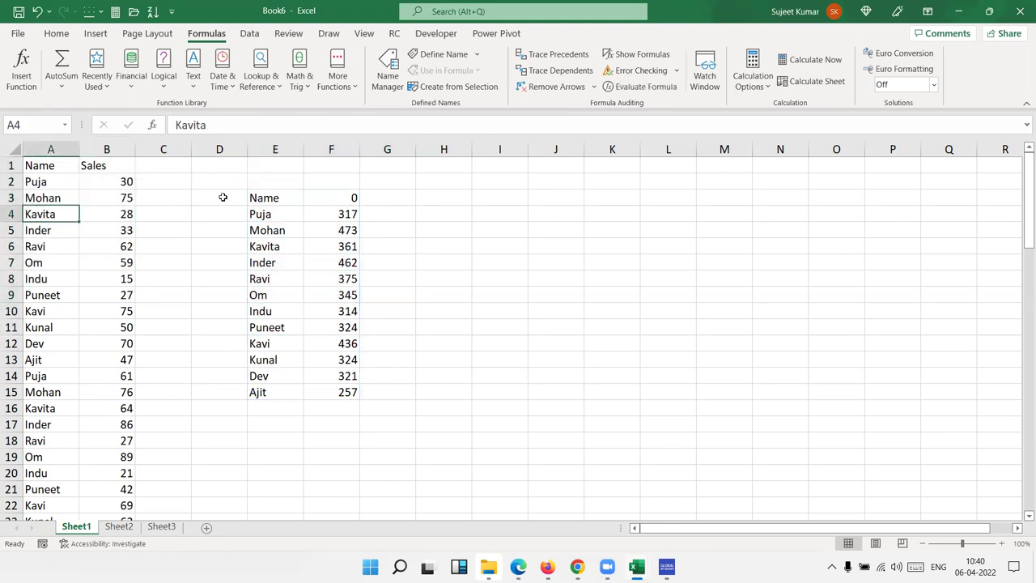
{"action": "left_click", "coordinate": [285, 195]}
{"action": "left_click", "coordinate": [366, 293]}
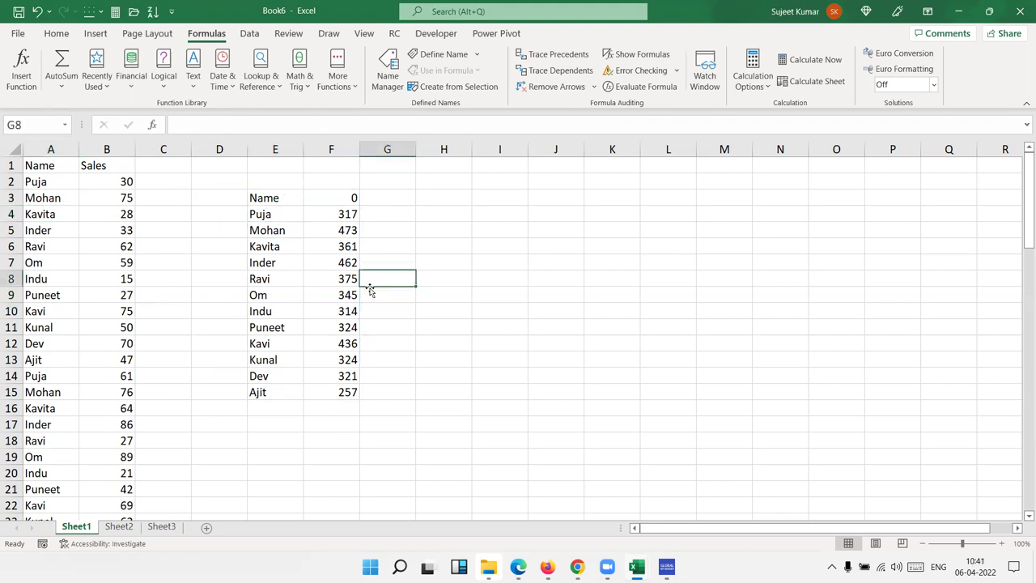
{"action": "left_click", "coordinate": [316, 291]}
{"action": "left_click", "coordinate": [277, 195]}
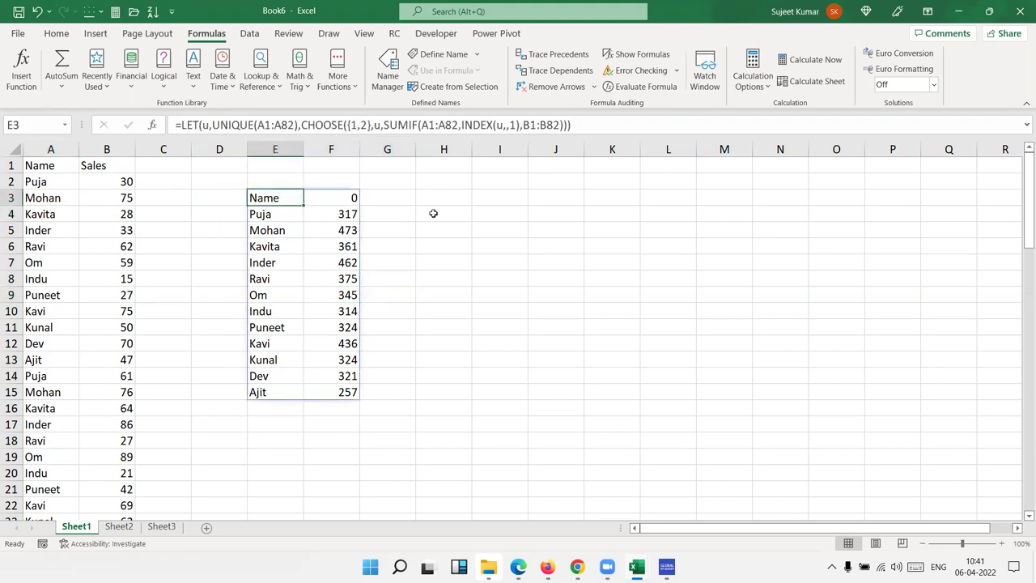
{"action": "left_click", "coordinate": [432, 215]}
{"action": "left_click", "coordinate": [285, 195]}
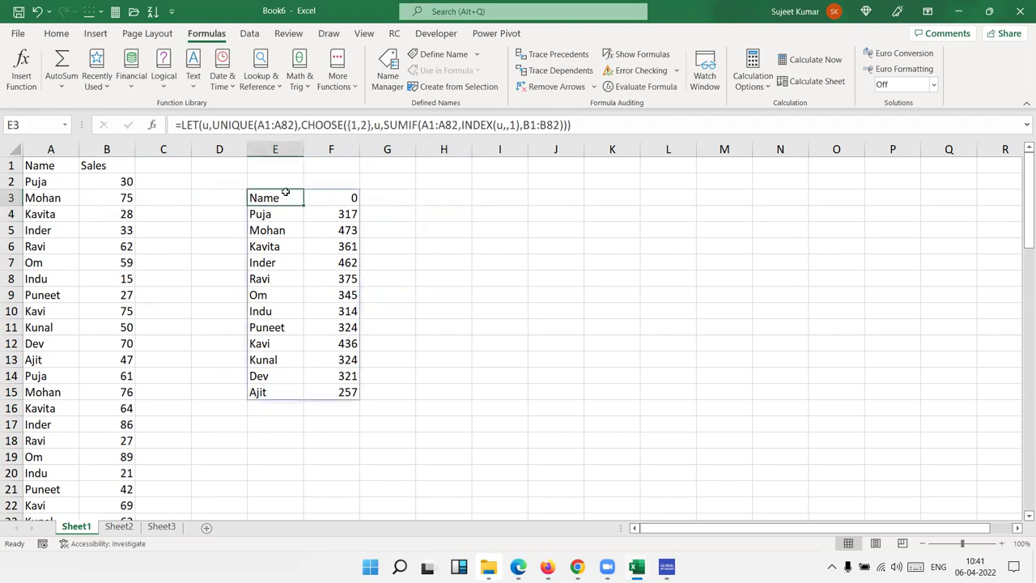
{"action": "left_click", "coordinate": [450, 199]}
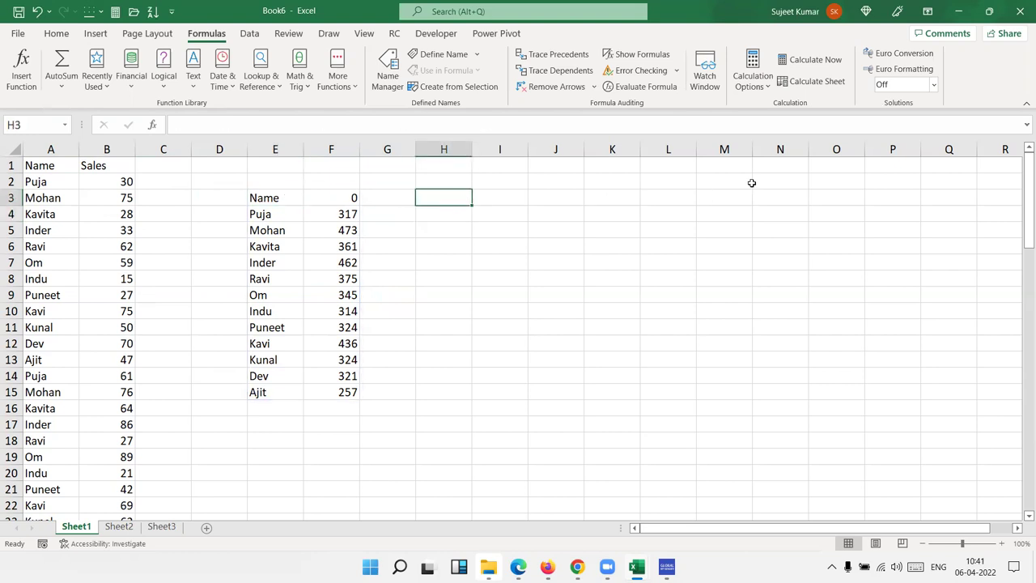
List the unique names with =UNIQUE(A1:A82) in H3 and add a Sales heading in I3
{"action": "type", "text": "="}
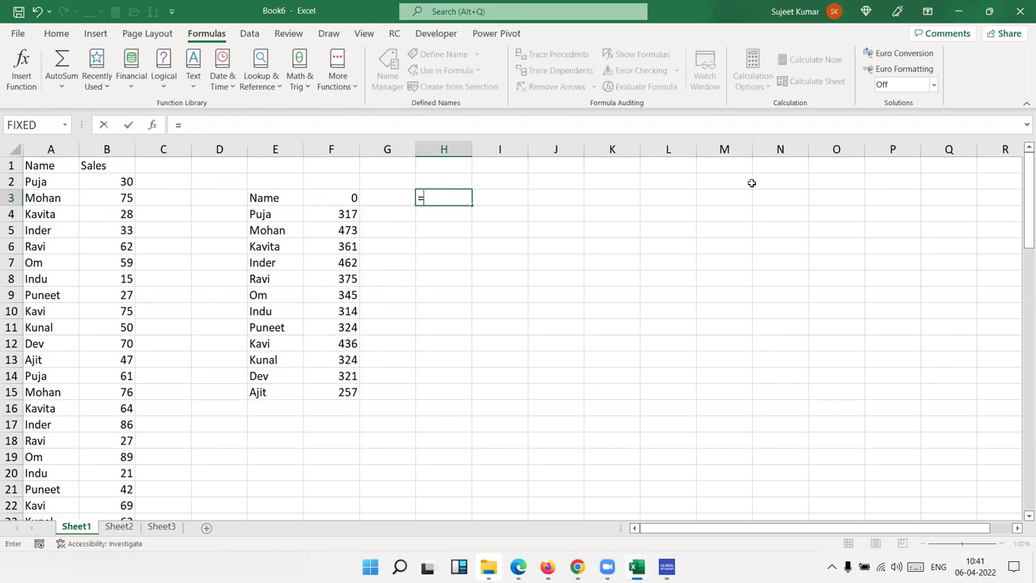
{"action": "type", "text": "uni"}
{"action": "key", "text": "Down"}
{"action": "key", "text": "Down"}
{"action": "key", "text": "Tab"}
{"action": "key", "text": "Left"}
{"action": "key", "text": "Left"}
{"action": "key", "text": "Left"}
{"action": "key", "text": "Left"}
{"action": "key", "text": "Left"}
{"action": "key", "text": "Left"}
{"action": "key", "text": "Left"}
{"action": "key", "text": "Up"}
{"action": "key", "text": "Up"}
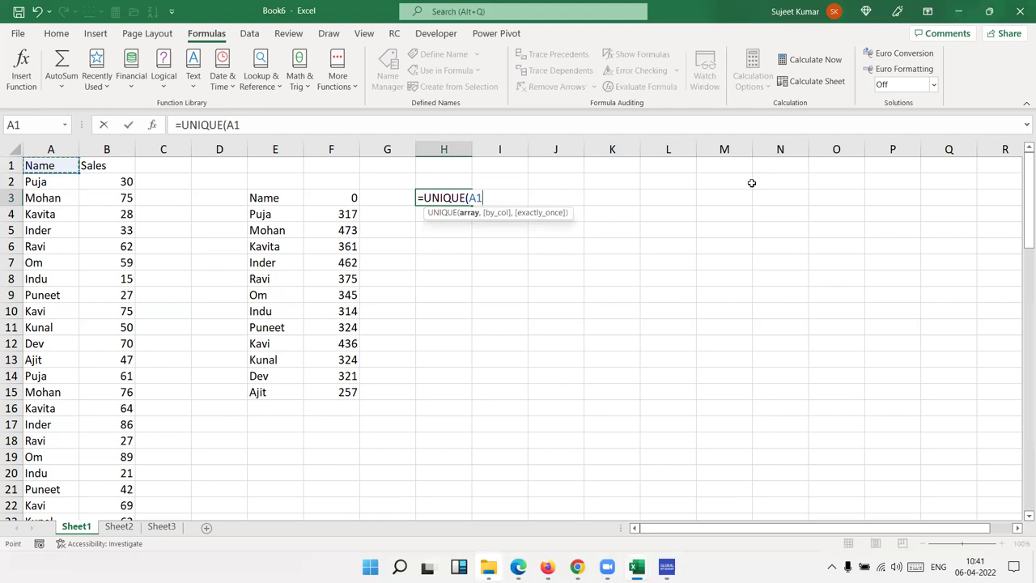
{"action": "key", "text": "ctrl+shift+Down"}
{"action": "key", "text": "Return"}
{"action": "key", "text": "Up"}
{"action": "key", "text": "Right"}
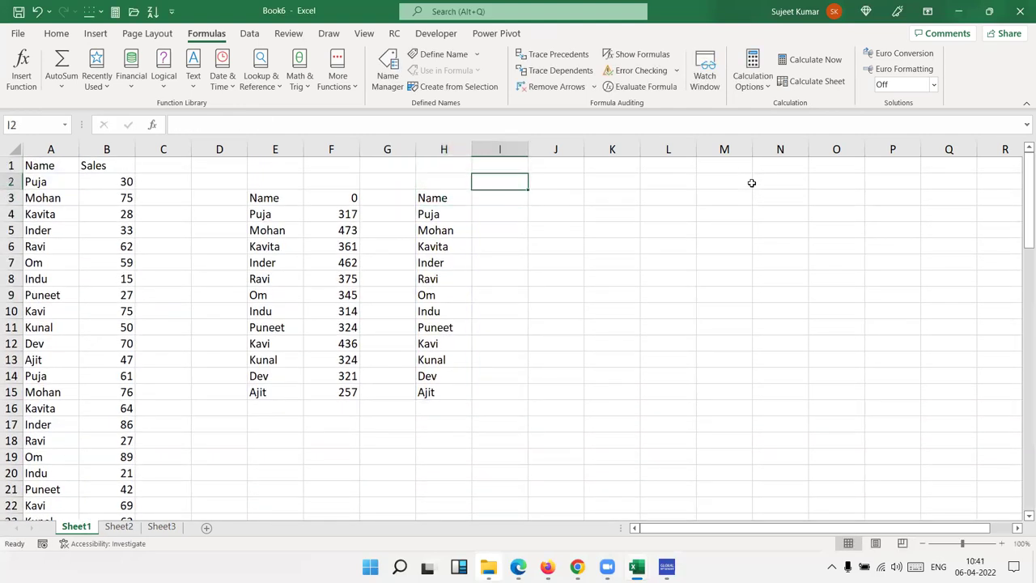
{"action": "type", "text": "Sales"}
{"action": "key", "text": "Return"}
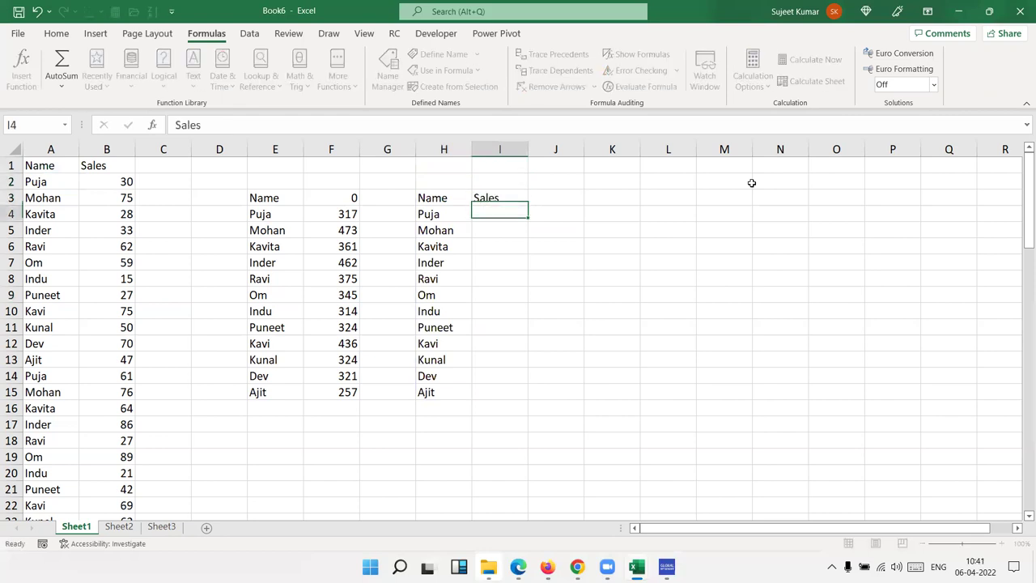
Enter =SUMIF(A:A,H4,B:B) in I4 to total the first name's sales, 317
{"action": "type", "text": "=sum"}
{"action": "key", "text": "Down"}
{"action": "key", "text": "Tab"}
{"action": "key", "text": "Left"}
{"action": "key", "text": "Left"}
{"action": "key", "text": "Left"}
{"action": "key", "text": "Left"}
{"action": "key", "text": "ctrl+space"}
{"action": "type", "text": ","}
{"action": "key", "text": "Left"}
{"action": "type", "text": ","}
{"action": "key", "text": "Left"}
{"action": "key", "text": "Left"}
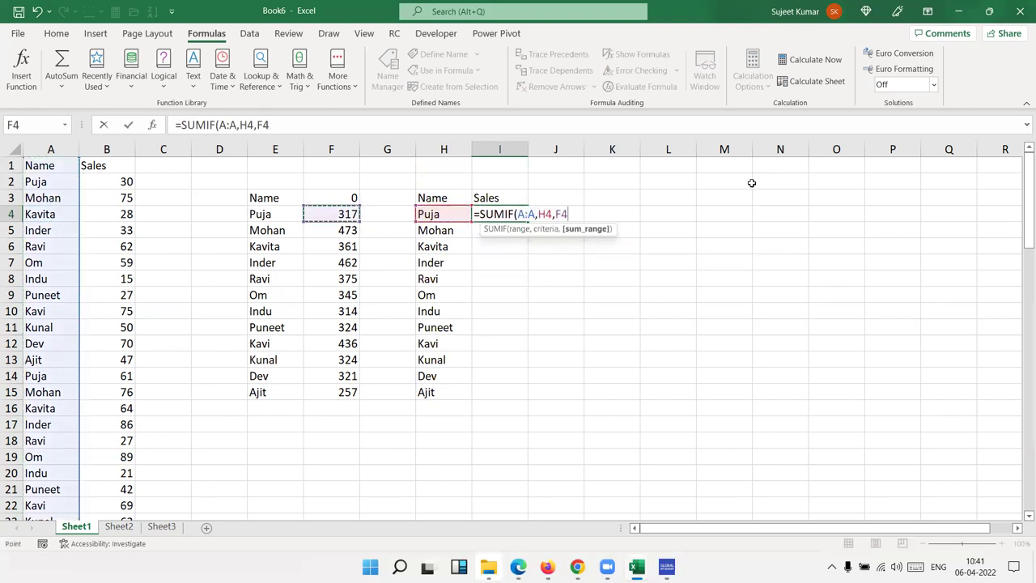
{"action": "key", "text": "Left"}
{"action": "key", "text": "Left"}
{"action": "key", "text": "Left"}
{"action": "key", "text": "Left"}
{"action": "key", "text": "ctrl+space"}
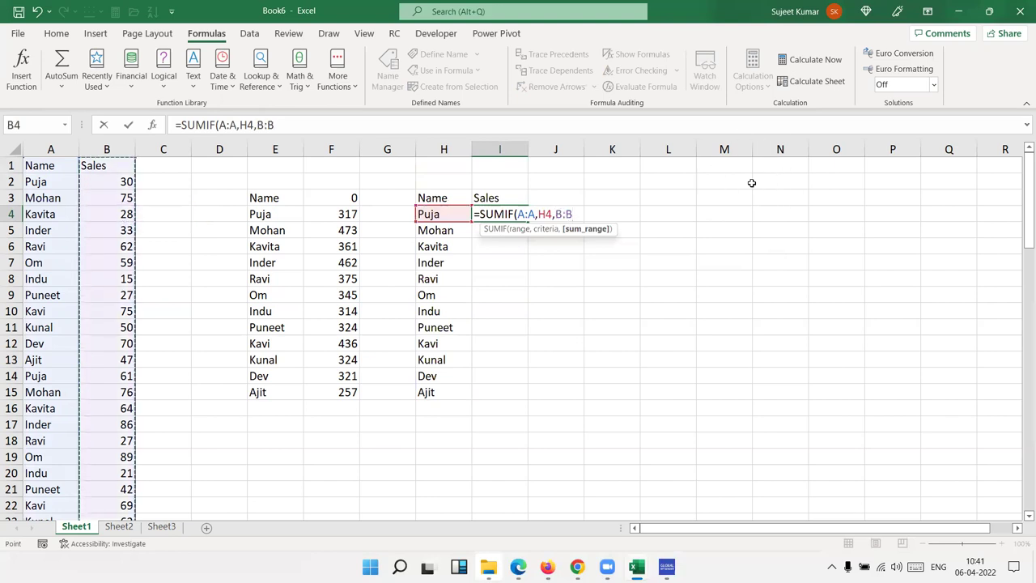
{"action": "key", "text": "Return"}
{"action": "key", "text": "Up"}
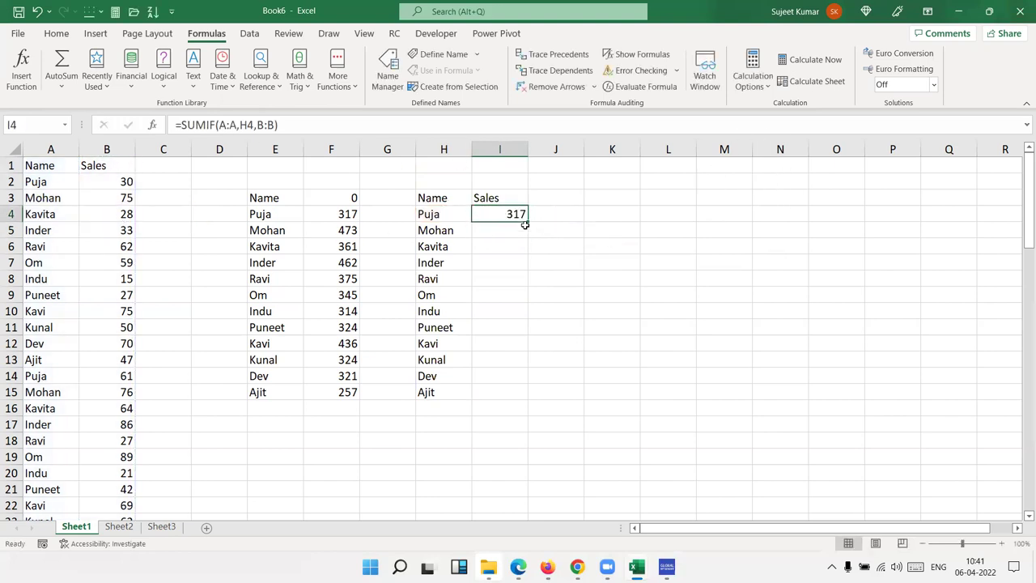
Fill the SUMIF formula down to I15 and change the name Kavi in A10 to Uday
{"action": "double_click", "coordinate": [528, 221]}
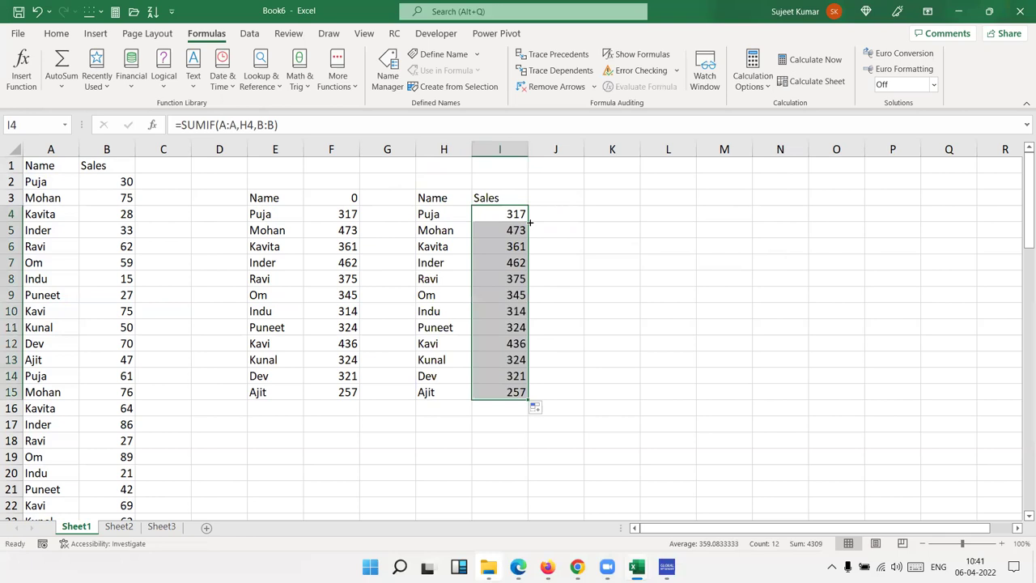
{"action": "left_click", "coordinate": [50, 308]}
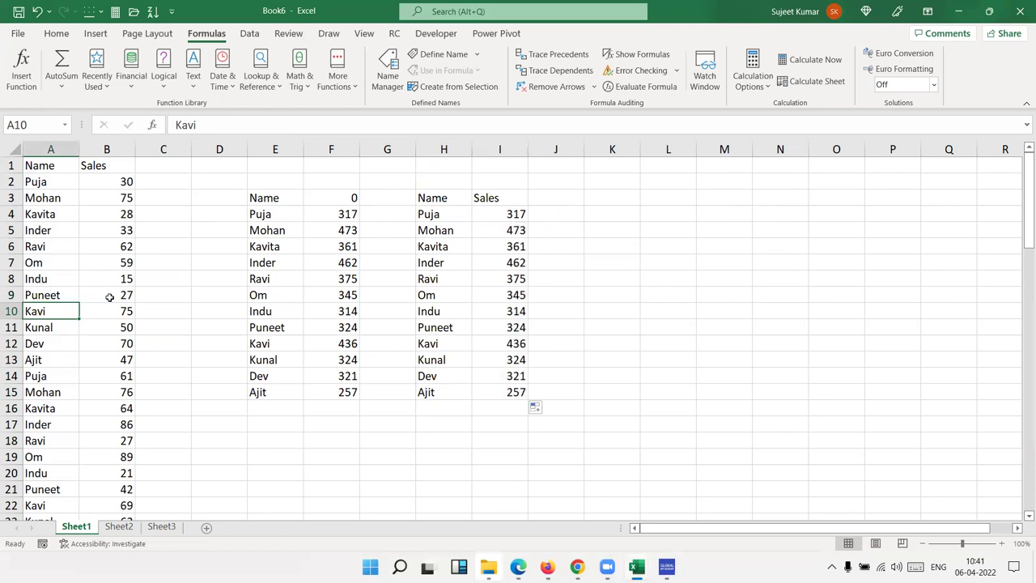
{"action": "type", "text": "Uday"}
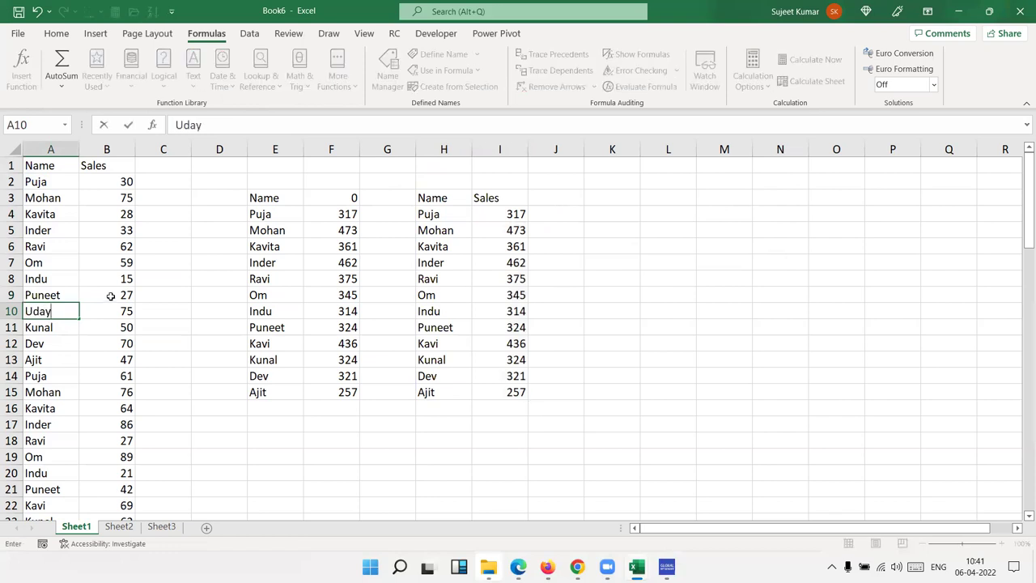
{"action": "key", "text": "Return"}
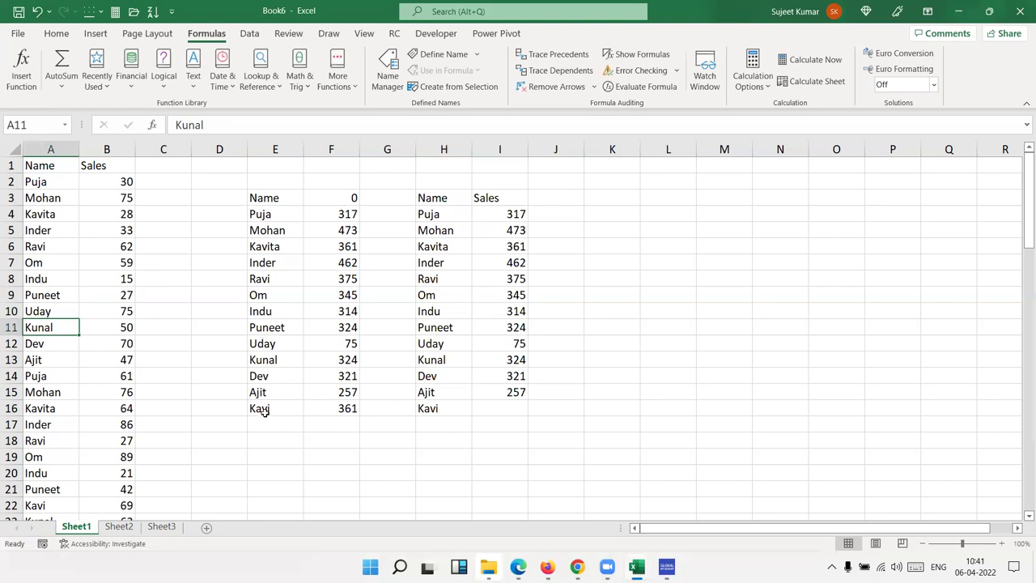
Extend the SUMIF formula to I16 for the grown name list, then clear both tables in E3:I16
{"action": "left_click_drag", "start_coordinate": [264, 411], "coordinate": [335, 202]}
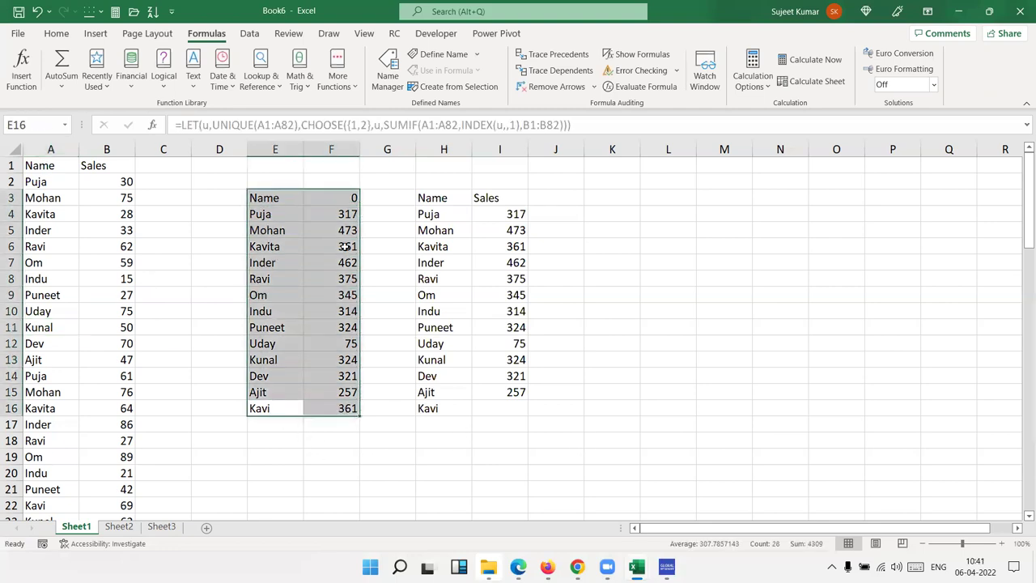
{"action": "left_click", "coordinate": [446, 418]}
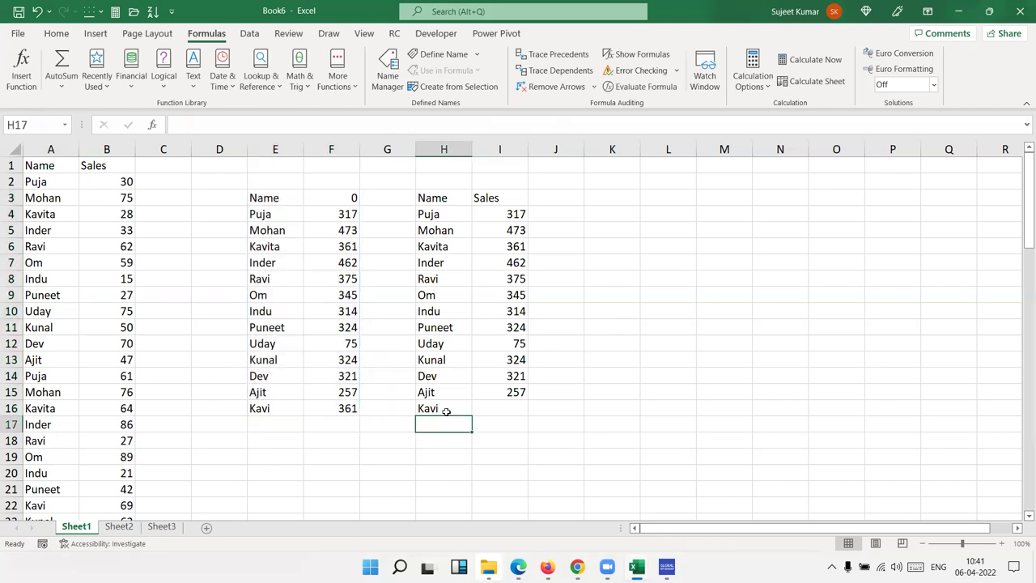
{"action": "left_click", "coordinate": [446, 411]}
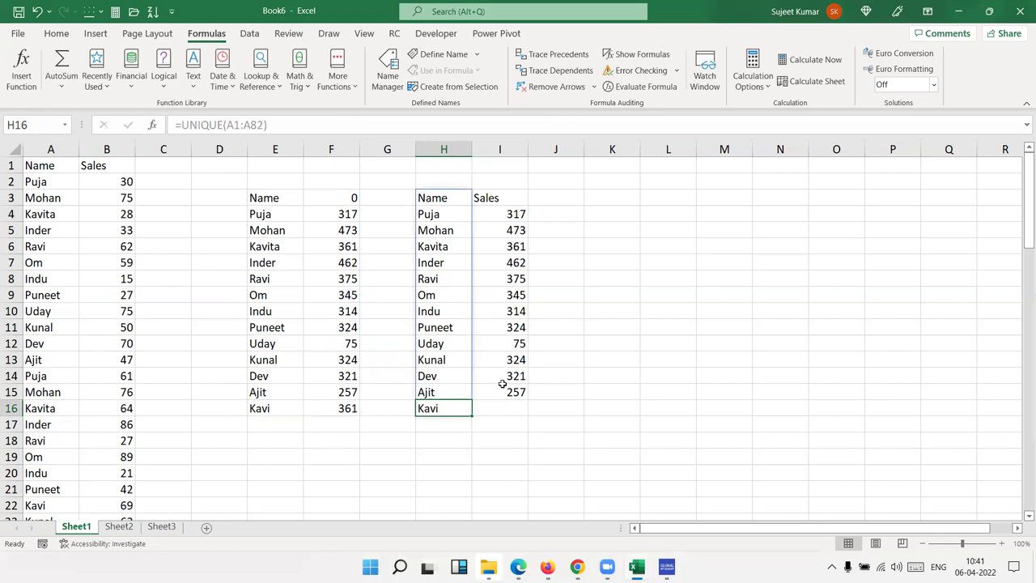
{"action": "left_click_drag", "start_coordinate": [502, 392], "coordinate": [502, 404]}
{"action": "key", "text": "ctrl+d"}
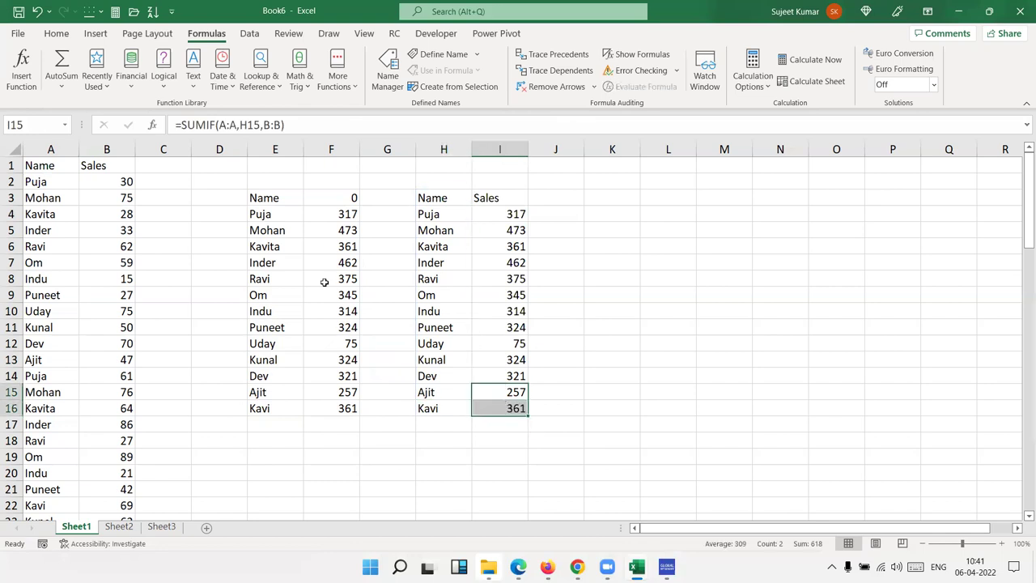
{"action": "mouse_move", "coordinate": [275, 201]}
{"action": "left_mouse_down"}
{"action": "mouse_move", "coordinate": [462, 288]}
{"action": "mouse_move", "coordinate": [497, 415]}
{"action": "left_mouse_up"}
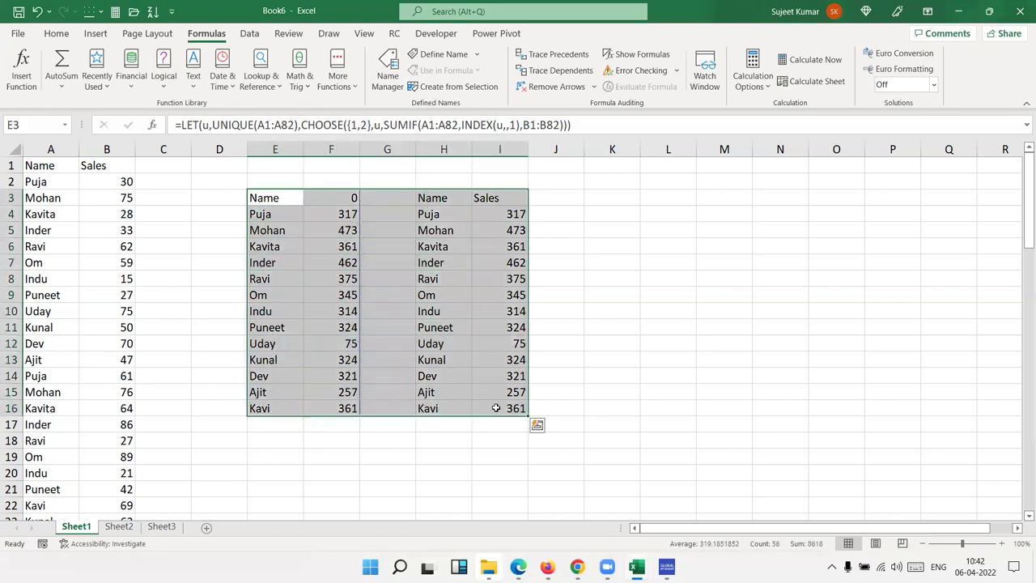
{"action": "key", "text": "Delete"}
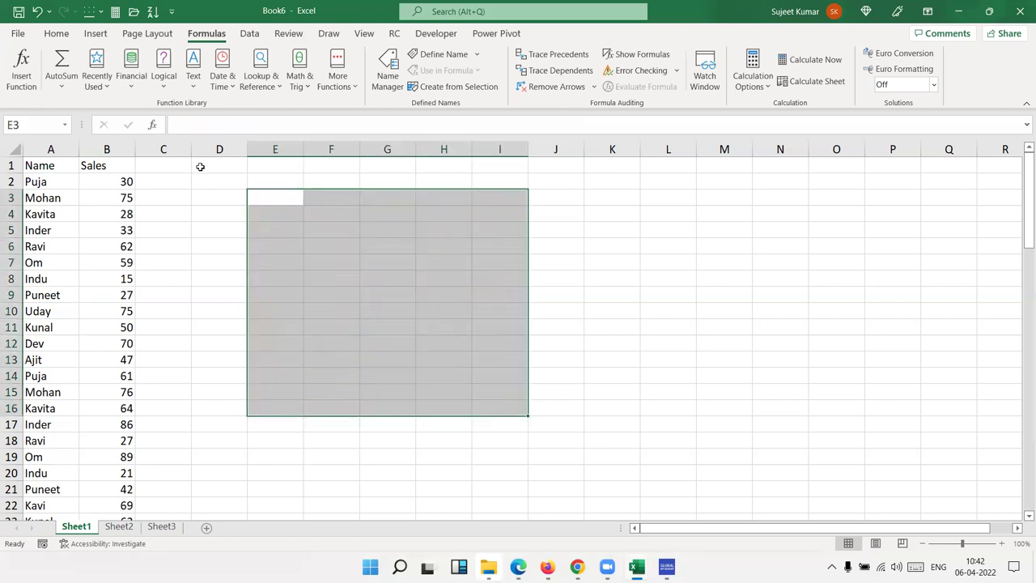
Type the headers Name in E3 and Sales in F3
{"action": "left_click", "coordinate": [275, 200]}
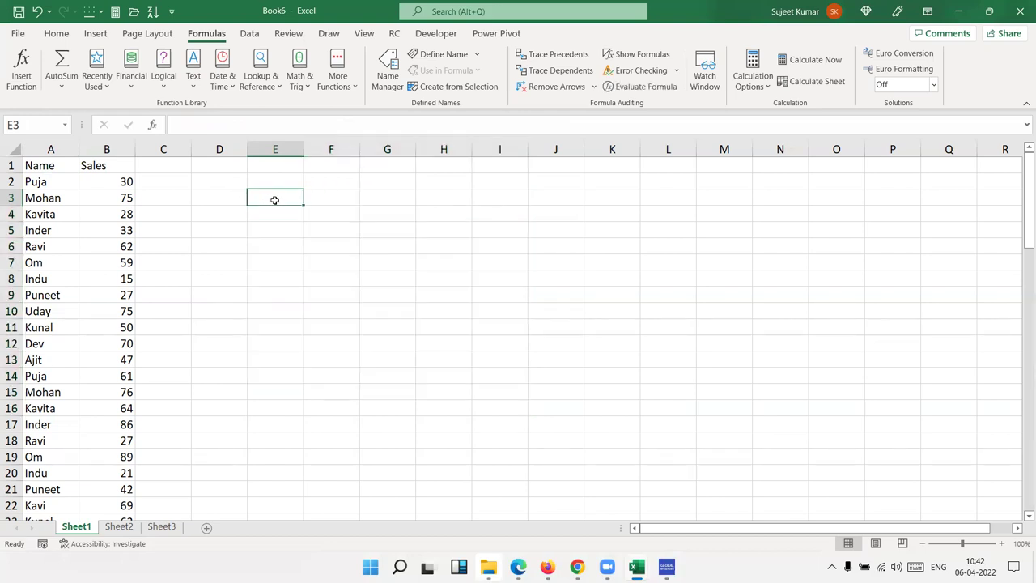
{"action": "type", "text": "Name"}
{"action": "key", "text": "Tab"}
{"action": "type", "text": "Sal"}
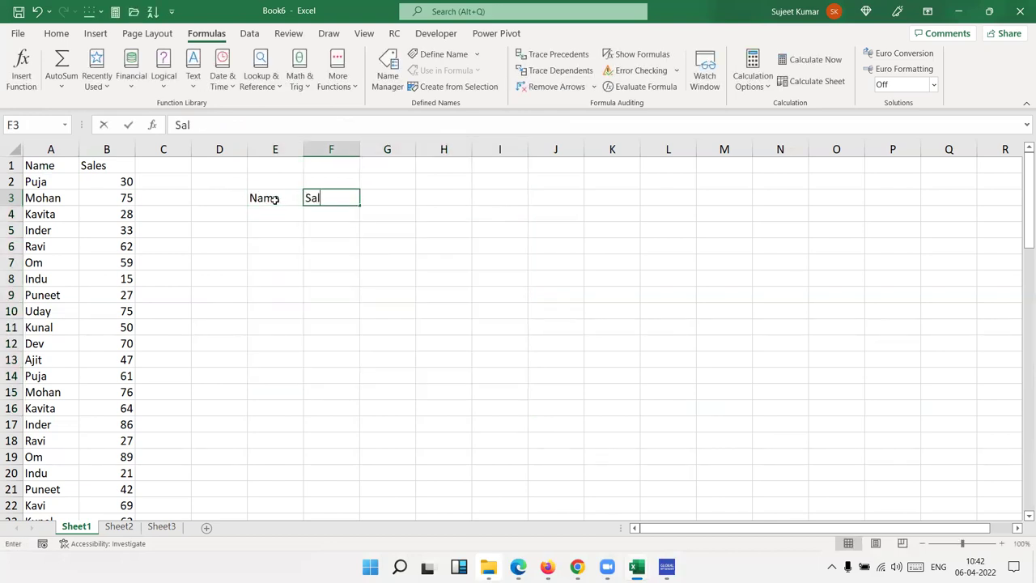
{"action": "type", "text": "es"}
{"action": "key", "text": "Return"}
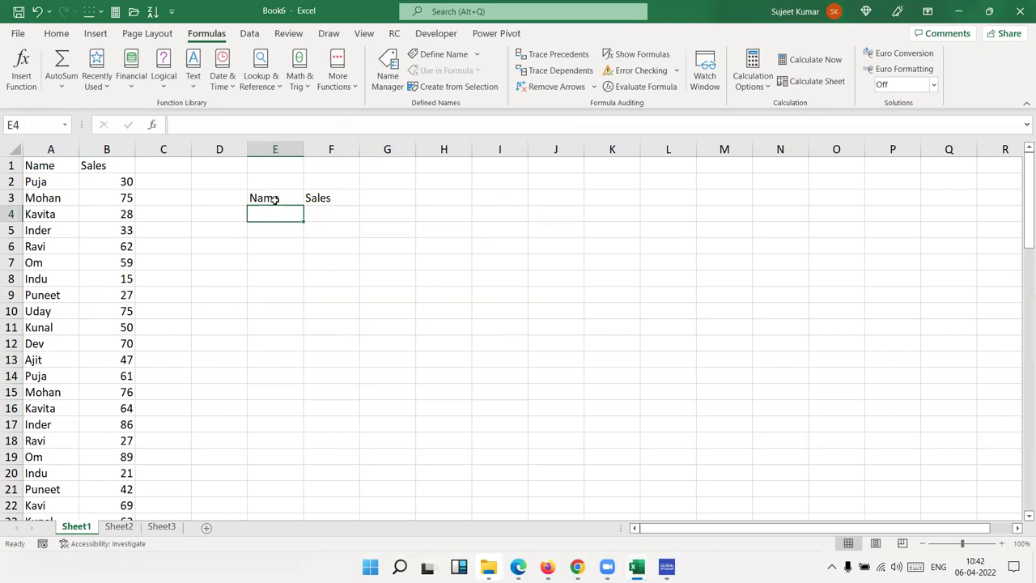
In E4 start =LET(u,UNIQUE(A2:A82), defining u as the unique names
{"action": "type", "text": "=le"}
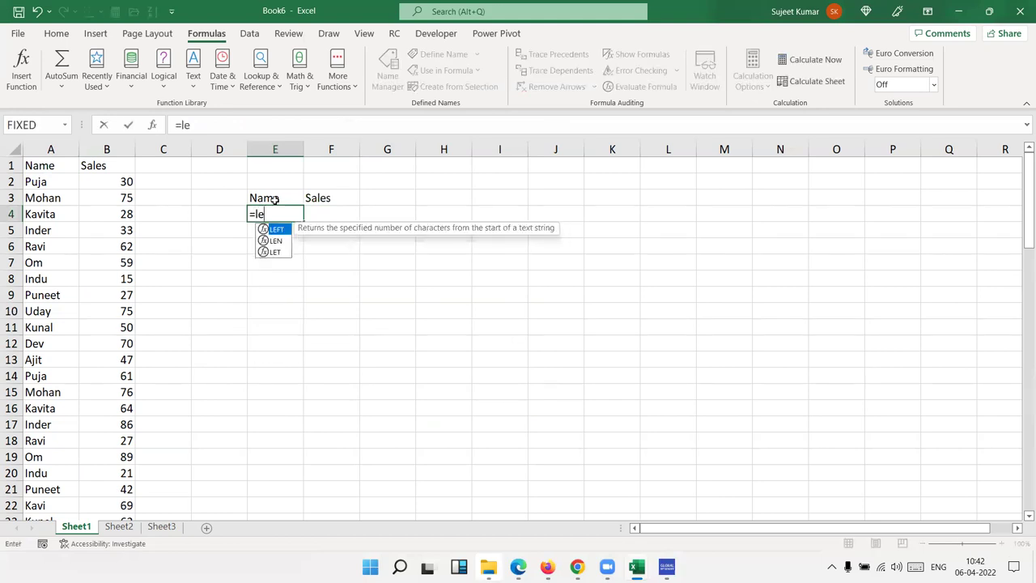
{"action": "type", "text": "t"}
{"action": "key", "text": "Tab"}
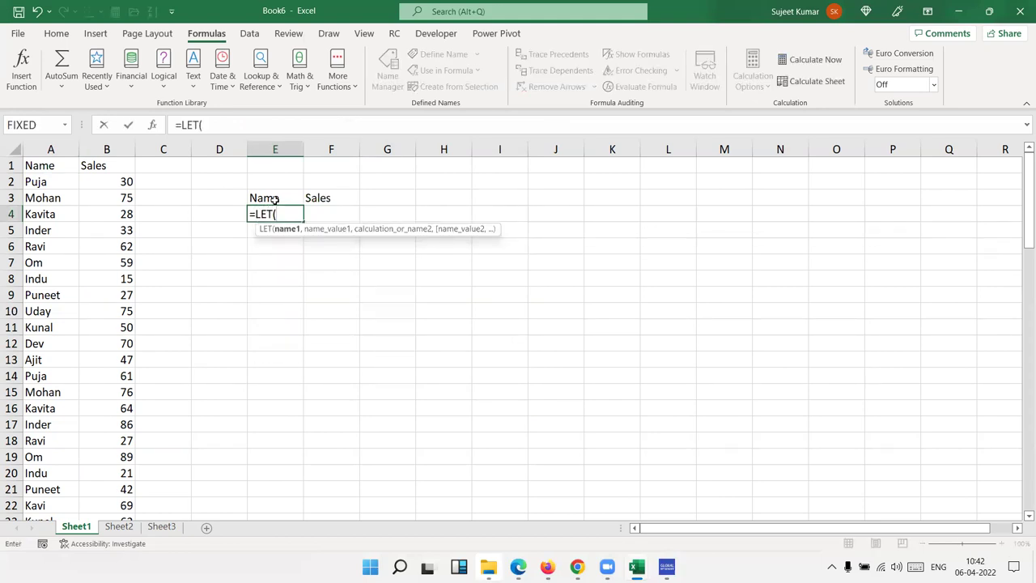
{"action": "type", "text": "u"}
{"action": "type", "text": ","}
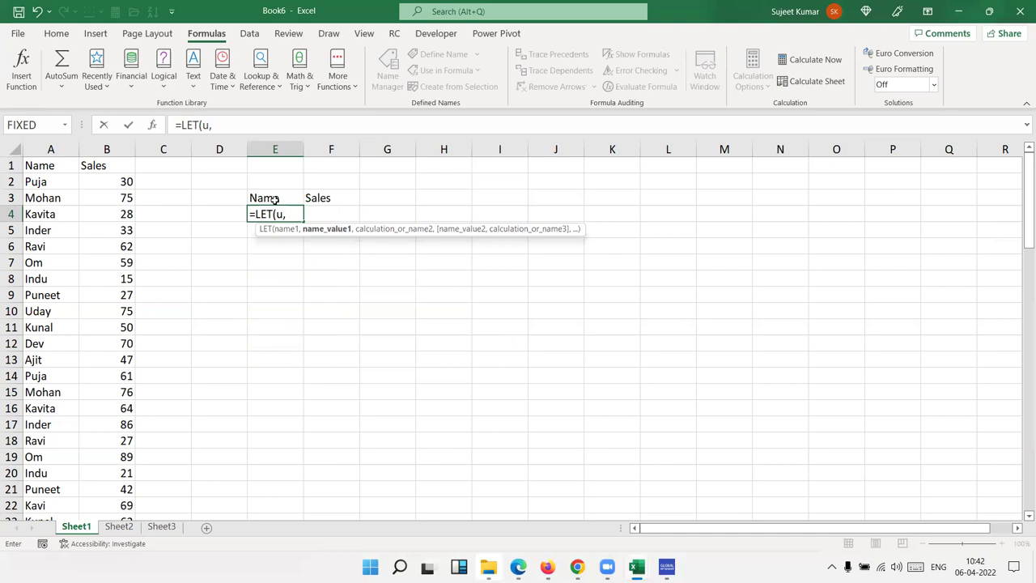
{"action": "type", "text": "un"}
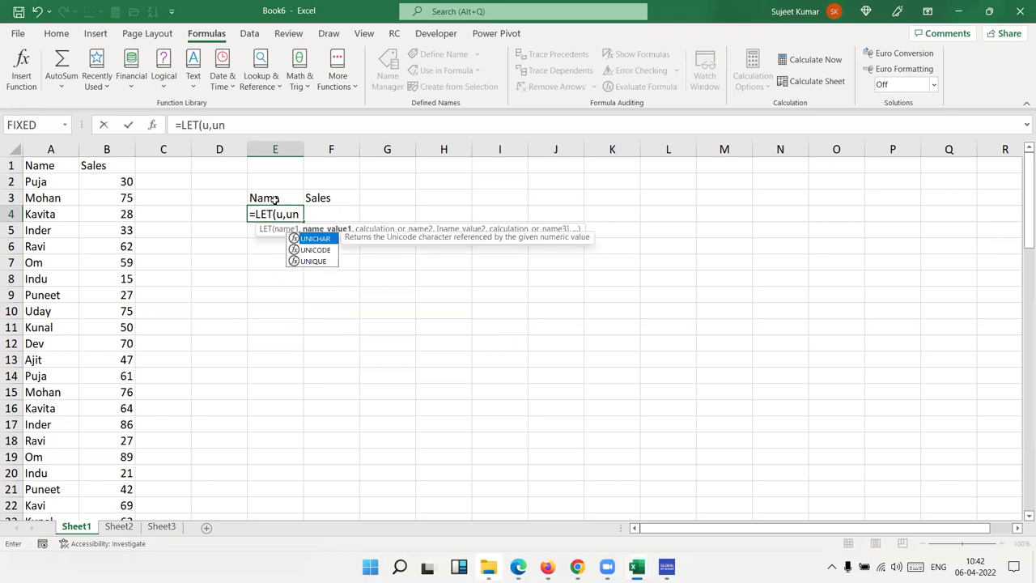
{"action": "key", "text": "Down"}
{"action": "key", "text": "Down"}
{"action": "key", "text": "Tab"}
{"action": "key", "text": "Left"}
{"action": "key", "text": "Left"}
{"action": "key", "text": "Left"}
{"action": "key", "text": "Left"}
{"action": "key", "text": "Up"}
{"action": "key", "text": "Up"}
{"action": "key", "text": "Up"}
{"action": "key", "text": "Down"}
{"action": "key", "text": "ctrl+shift+Down"}
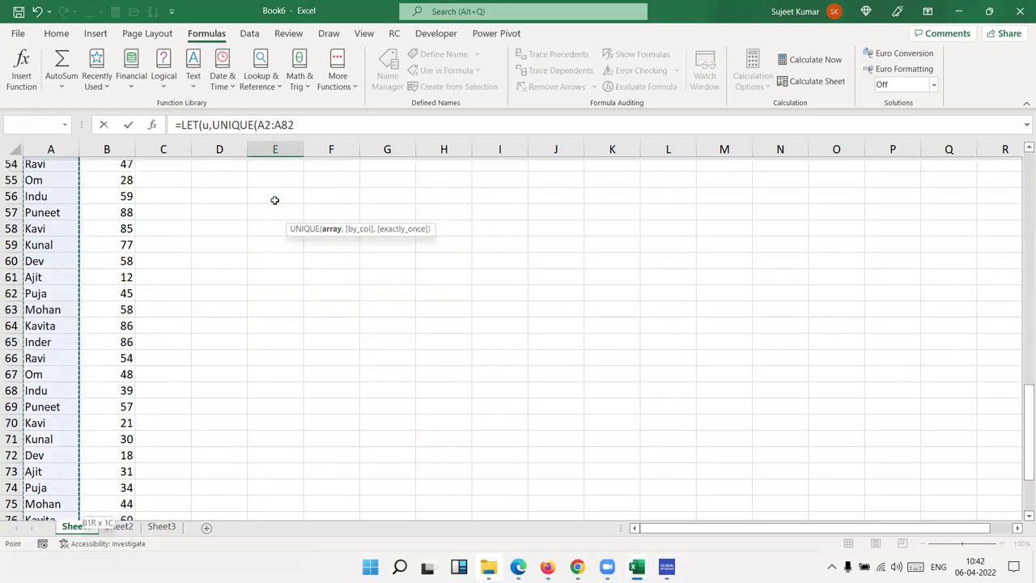
{"action": "type", "text": ")"}
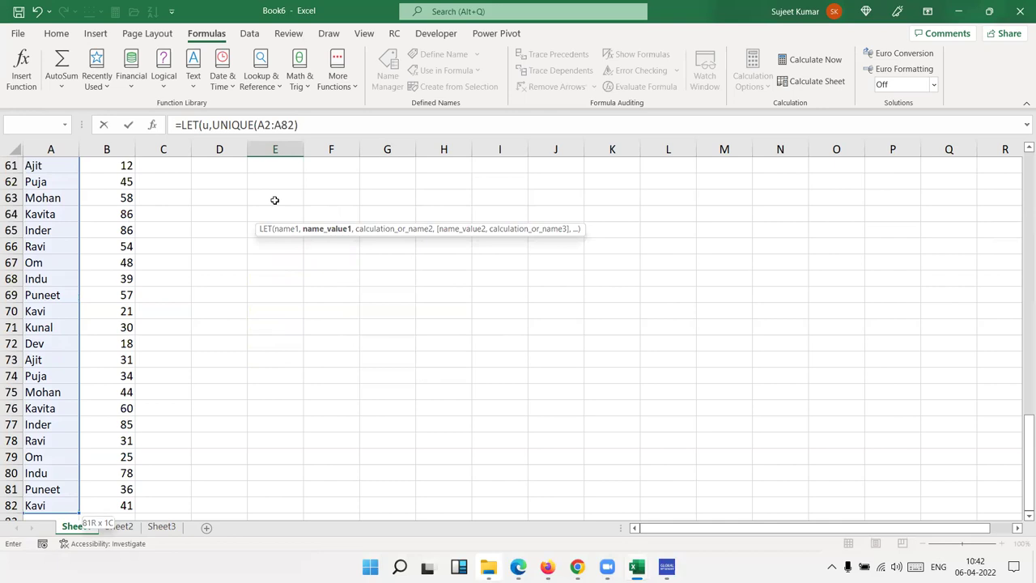
{"action": "type", "text": ","}
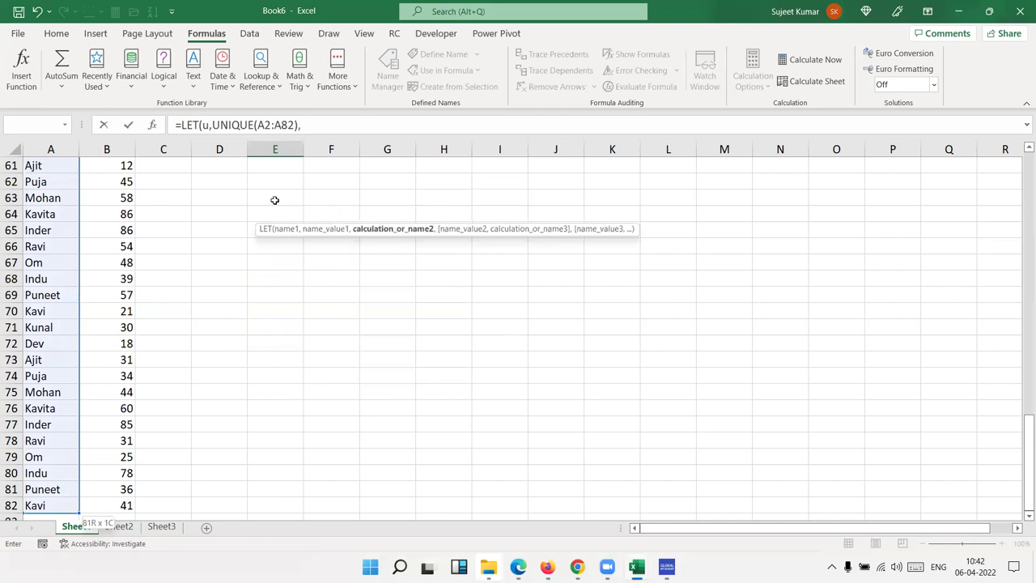
{"action": "scroll", "coordinate": [405, 262], "scroll_direction": "up", "scroll_amount": 13}
{"action": "scroll", "coordinate": [405, 262], "scroll_direction": "up", "scroll_amount": 7}
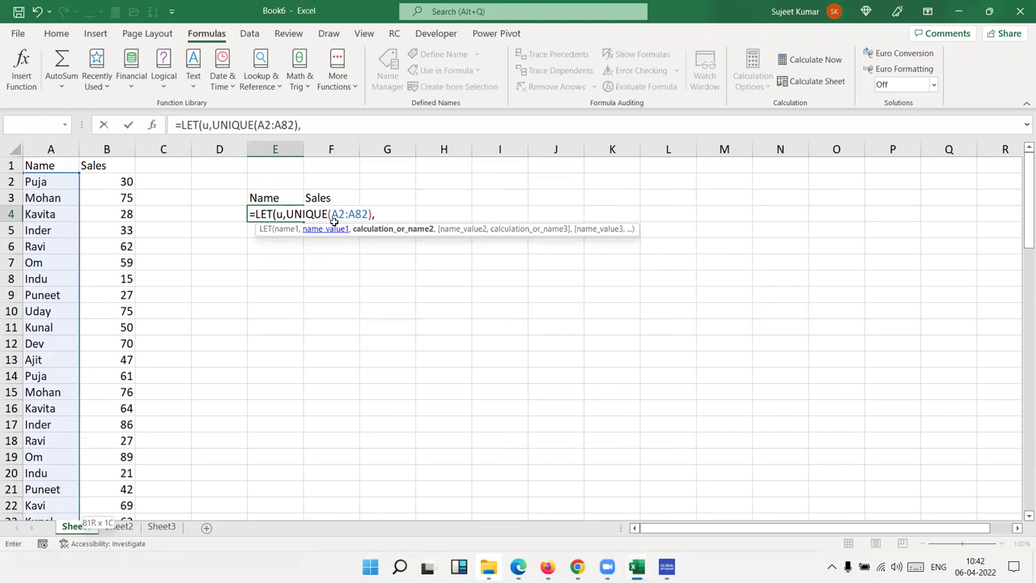
Continue the formula with CHOOSE({1,2},u,SUMIF(
{"action": "type", "text": "choo"}
{"action": "key", "text": "Tab"}
{"action": "type", "text": "1"}
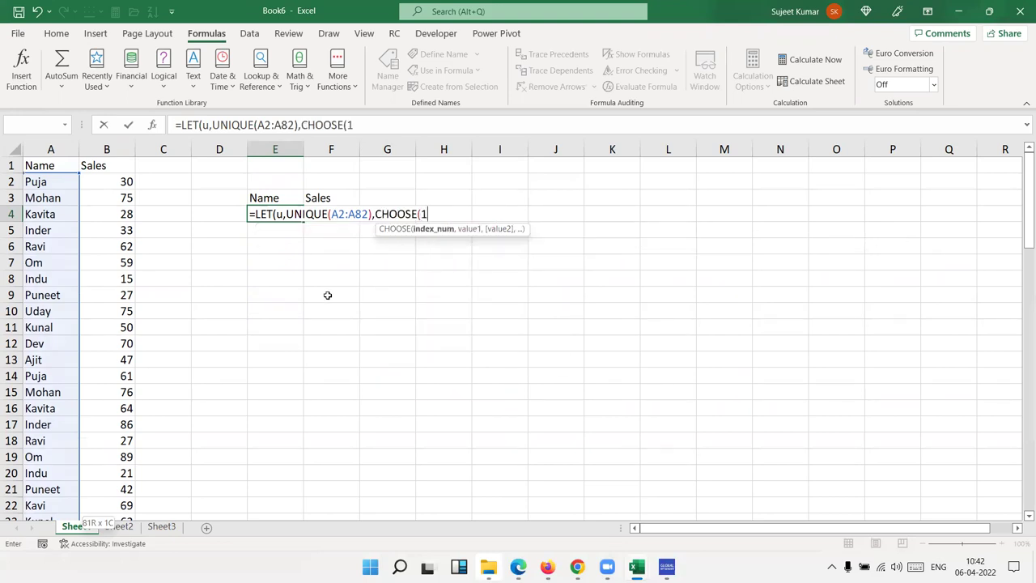
{"action": "type", "text": ",2"}
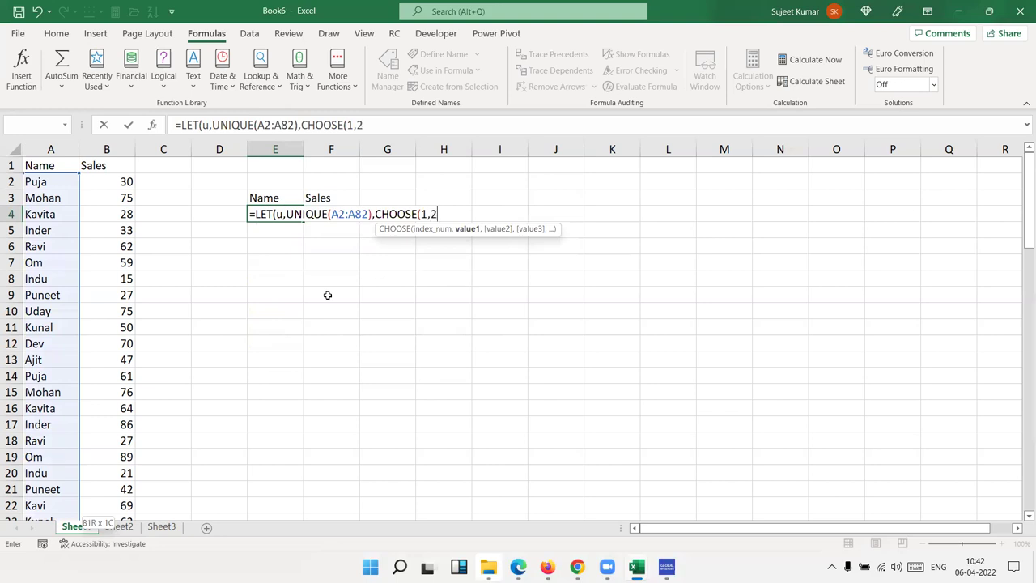
{"action": "key", "text": "BackSpace"}
{"action": "key", "text": "BackSpace"}
{"action": "key", "text": "BackSpace"}
{"action": "type", "text": "{1,2},"}
{"action": "type", "text": "u"}
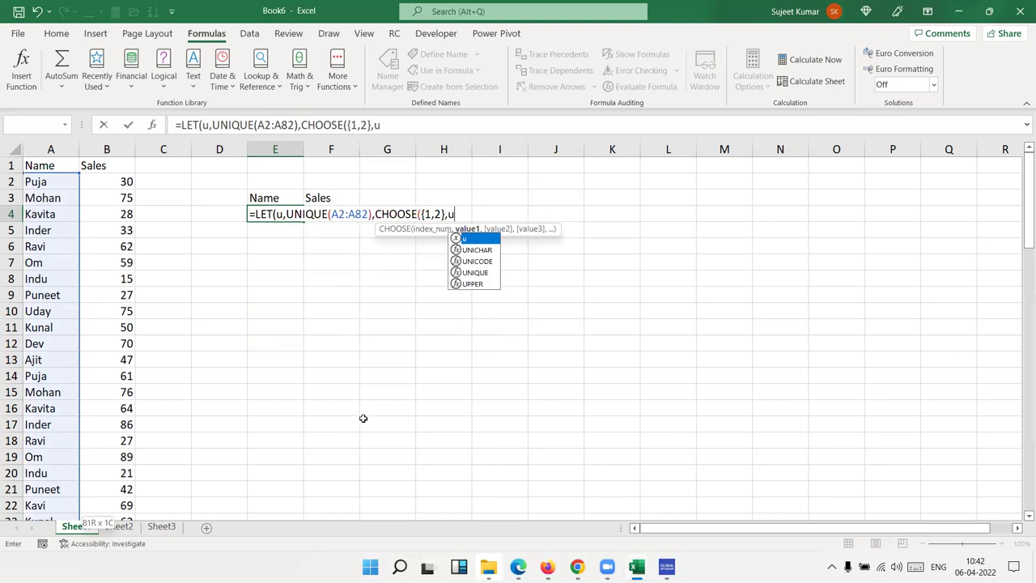
{"action": "type", "text": ","}
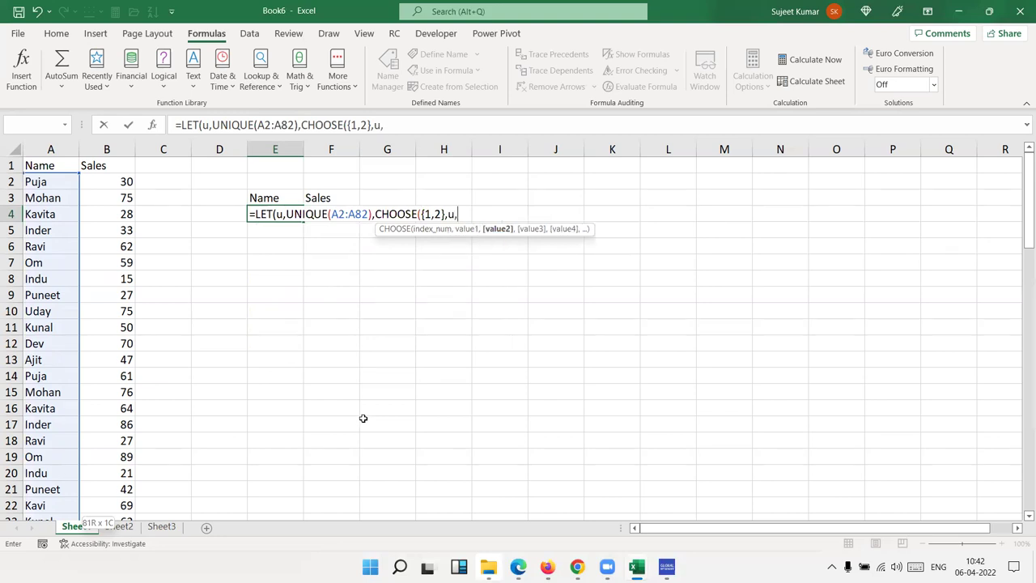
{"action": "type", "text": "sum"}
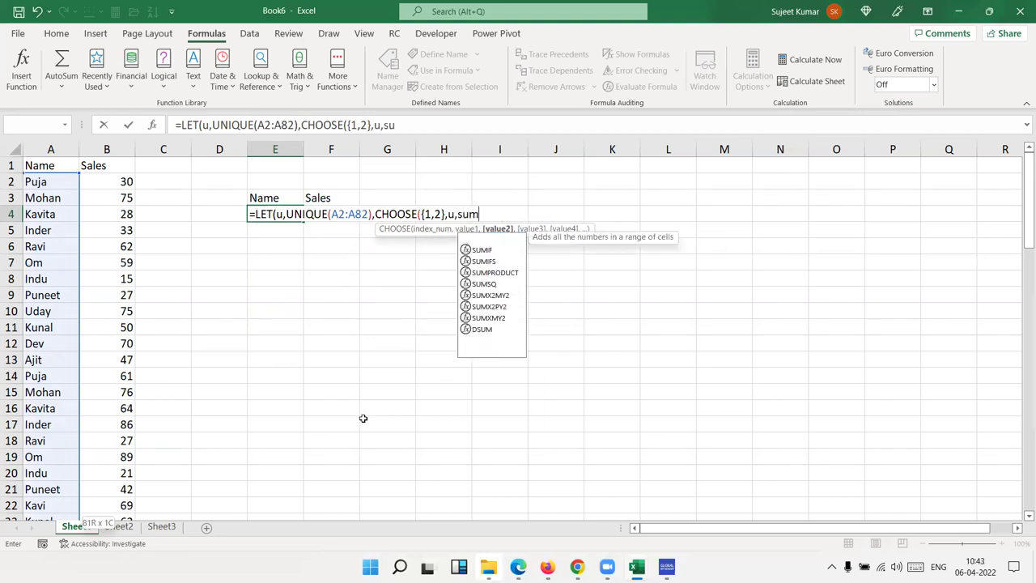
{"action": "key", "text": "Down"}
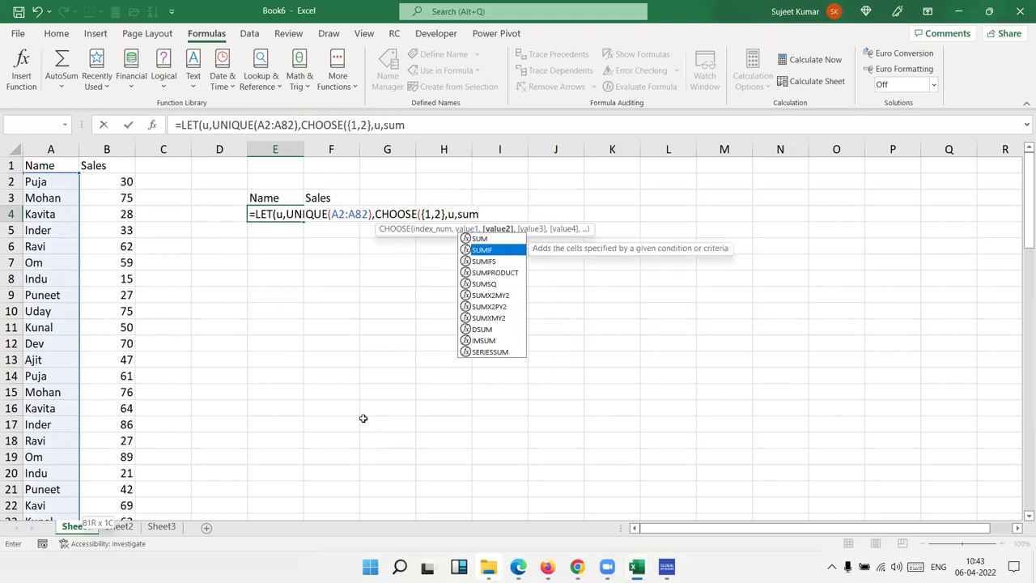
{"action": "key", "text": "Tab"}
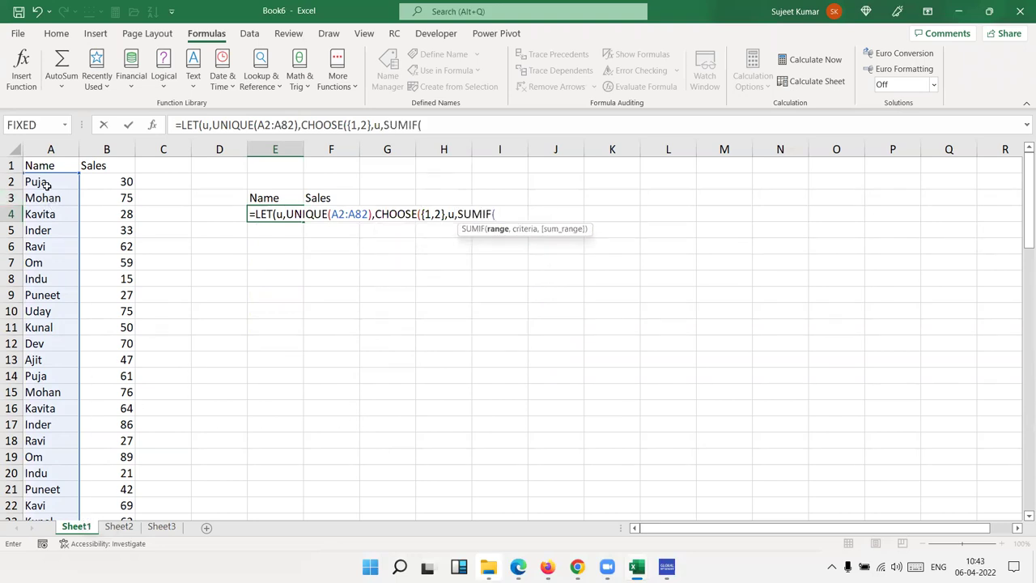
Finish SUMIF with range A2:A82, an INDEX on u as criteria, and sum range B2:B82, then commit
{"action": "left_click", "coordinate": [47, 187]}
{"action": "key", "text": "ctrl+shift+Down"}
{"action": "type", "text": ","}
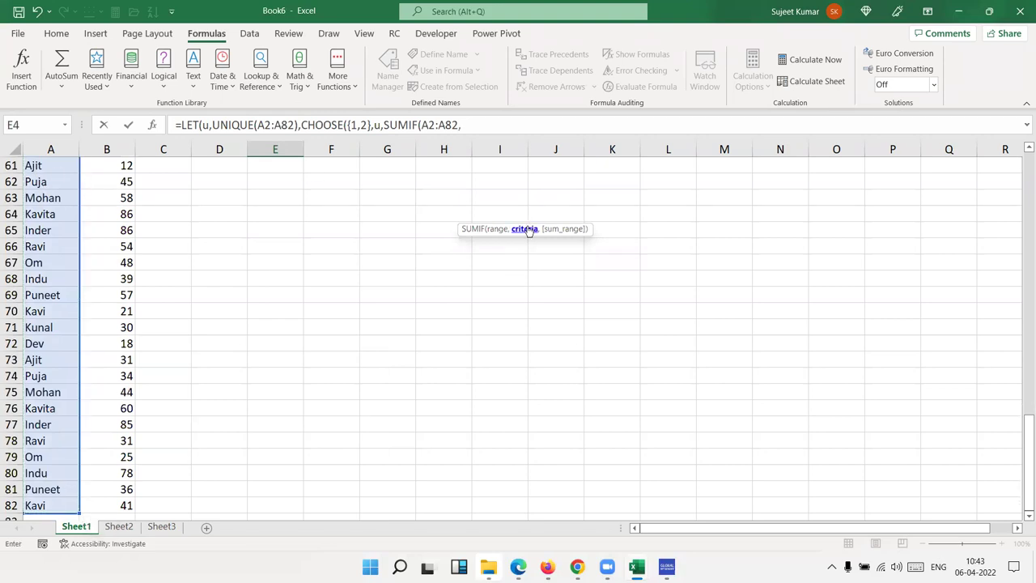
{"action": "type", "text": "ind"}
{"action": "key", "text": "Tab"}
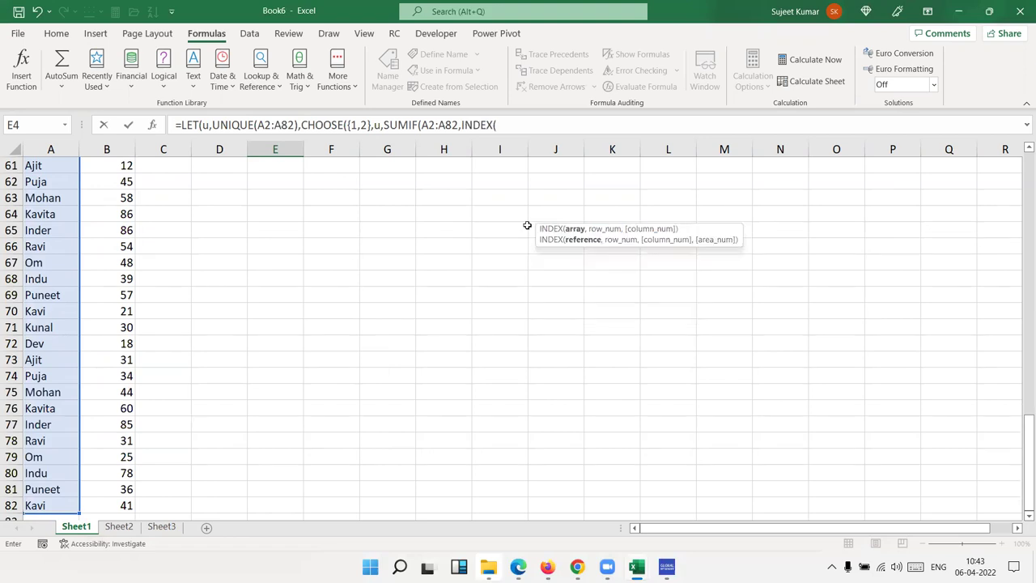
{"action": "type", "text": ",u"}
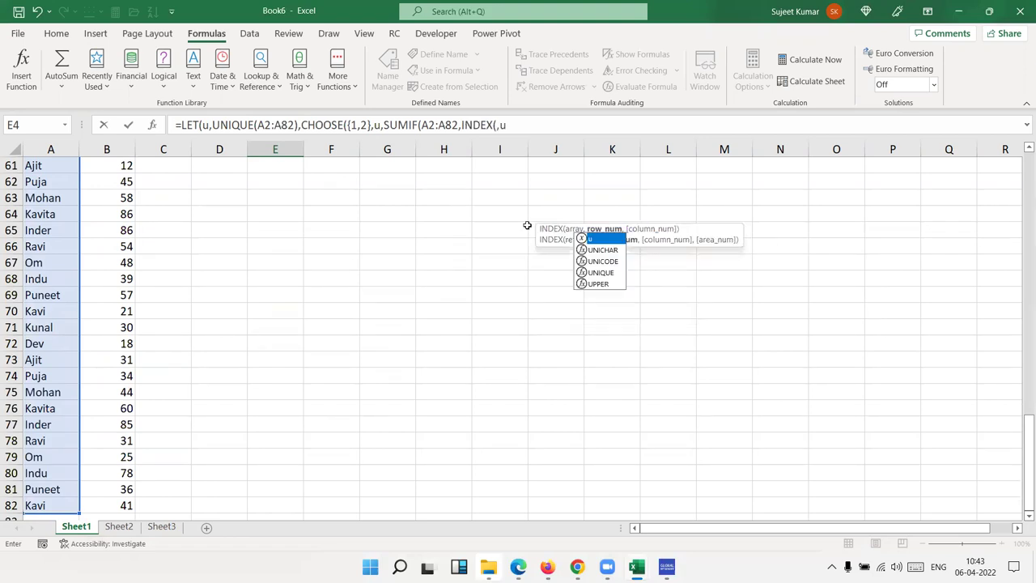
{"action": "type", "text": ",,1"}
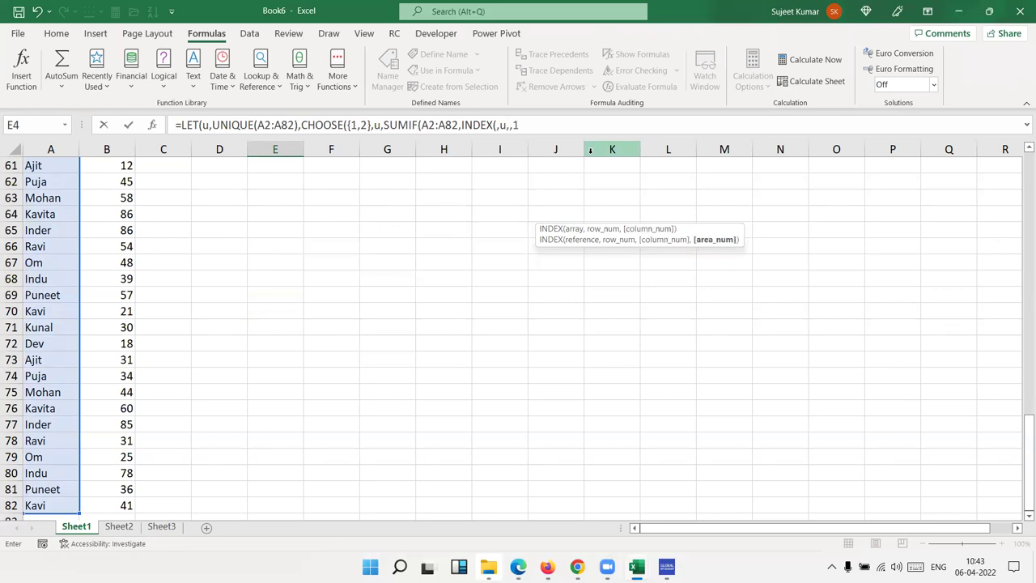
{"action": "type", "text": "),"}
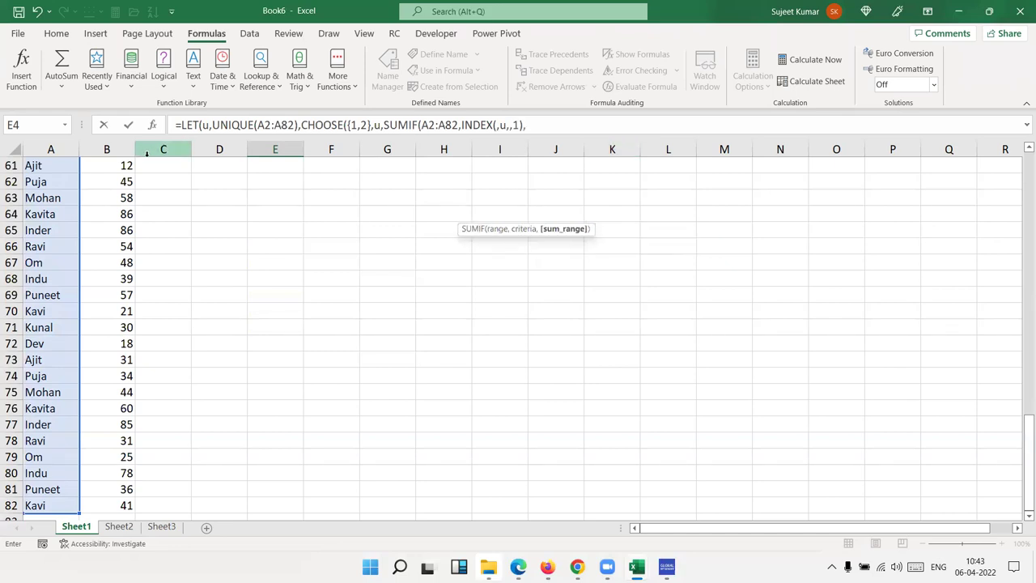
{"action": "left_click", "coordinate": [119, 177]}
{"action": "key", "text": "ctrl+Up"}
{"action": "key", "text": "Down"}
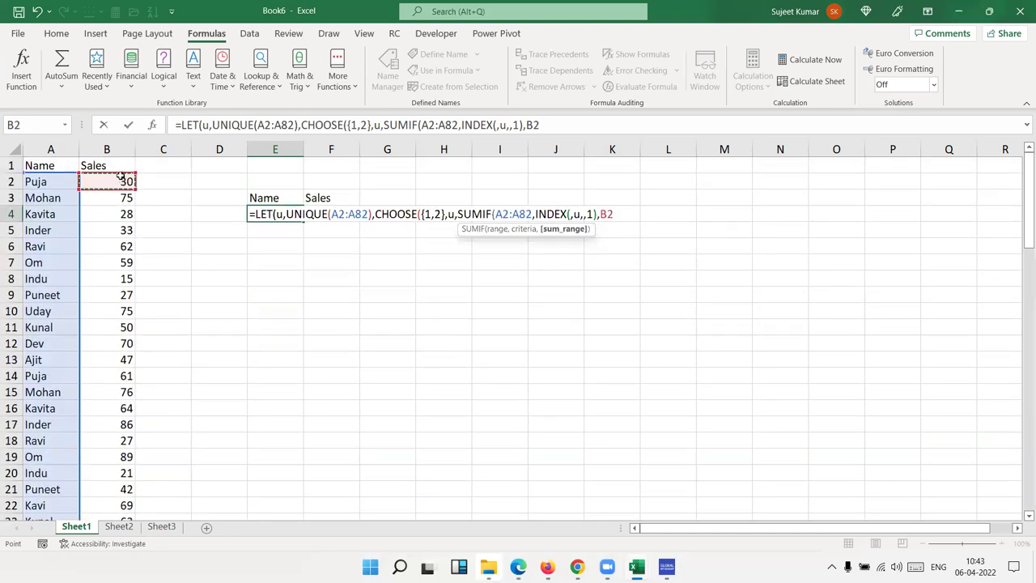
{"action": "key", "text": "ctrl+shift+Down"}
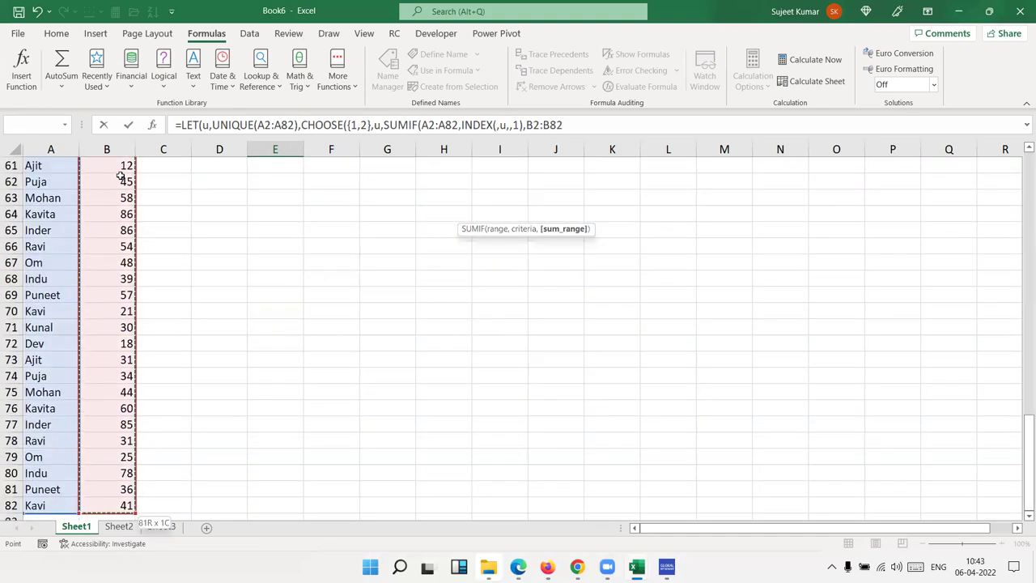
{"action": "key", "text": "Return"}
{"action": "key", "text": "Return"}
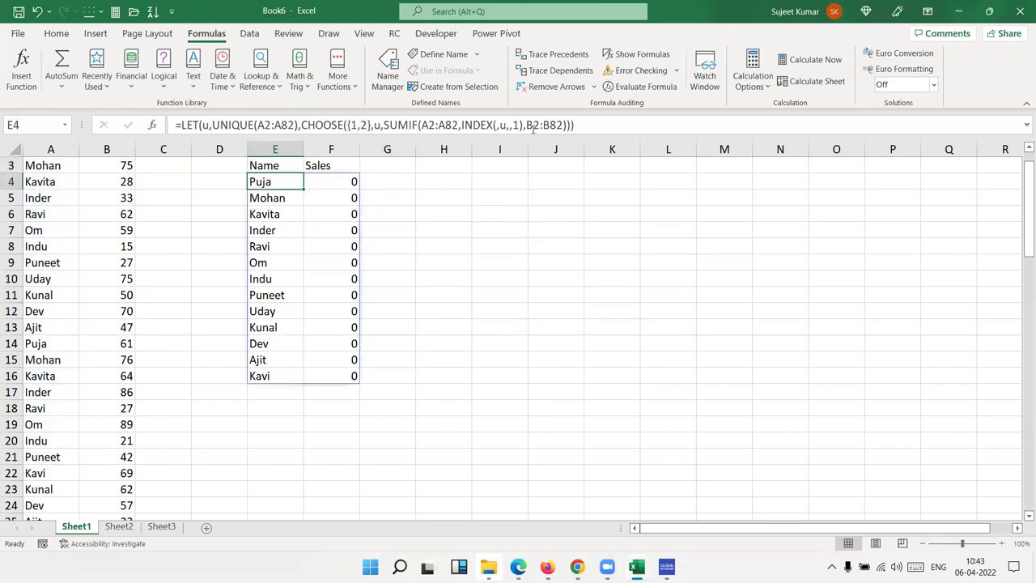
Remove the stray comma in E4's formula so the INDEX part reads INDEX(u,1), and recommit
{"action": "scroll", "coordinate": [509, 171], "scroll_direction": "up", "scroll_amount": 1}
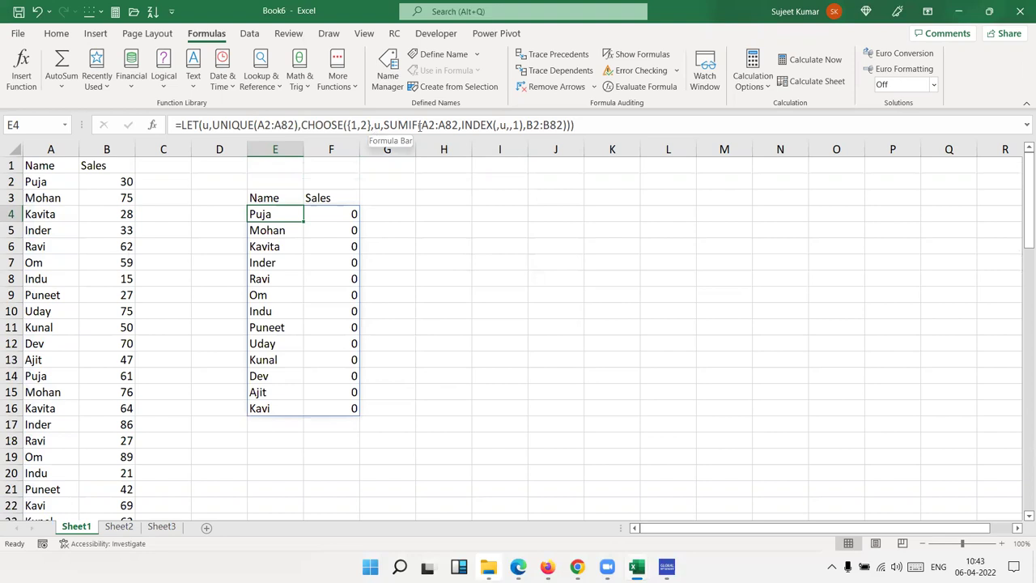
{"action": "left_click", "coordinate": [448, 126]}
{"action": "left_click", "coordinate": [495, 125]}
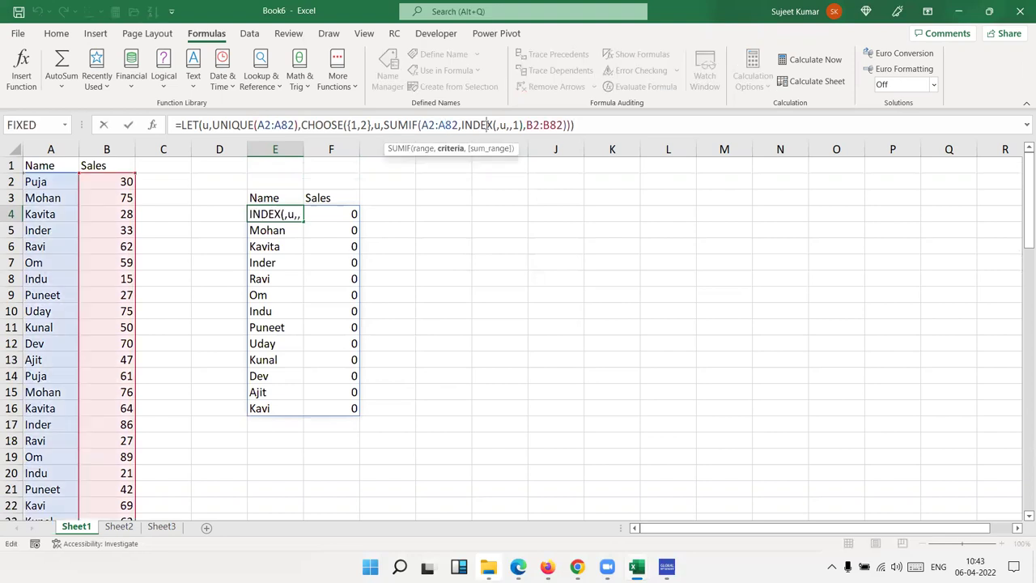
{"action": "left_click", "coordinate": [496, 125]}
{"action": "key", "text": "Delete"}
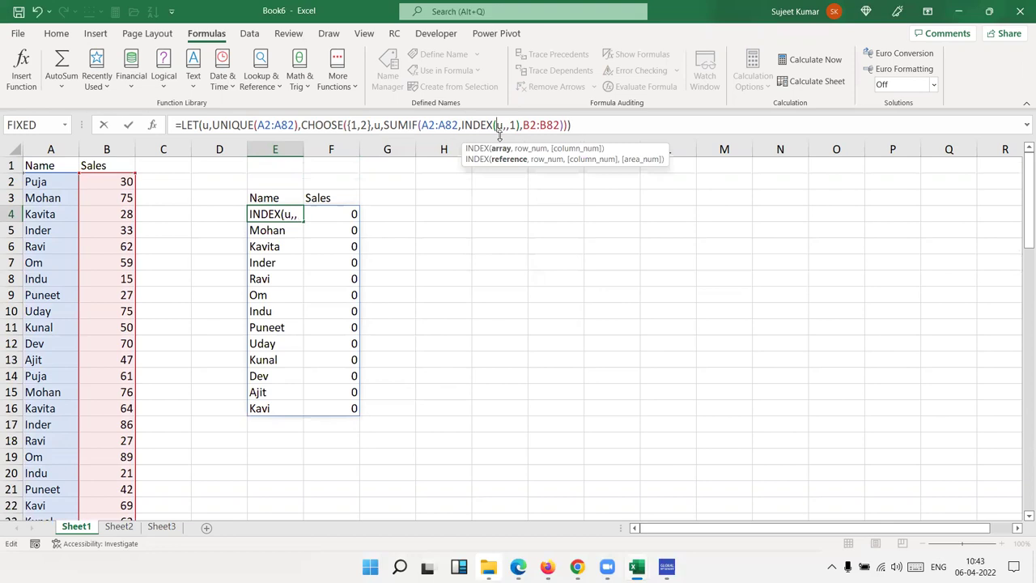
{"action": "left_click", "coordinate": [503, 126]}
{"action": "key", "text": "BackSpace"}
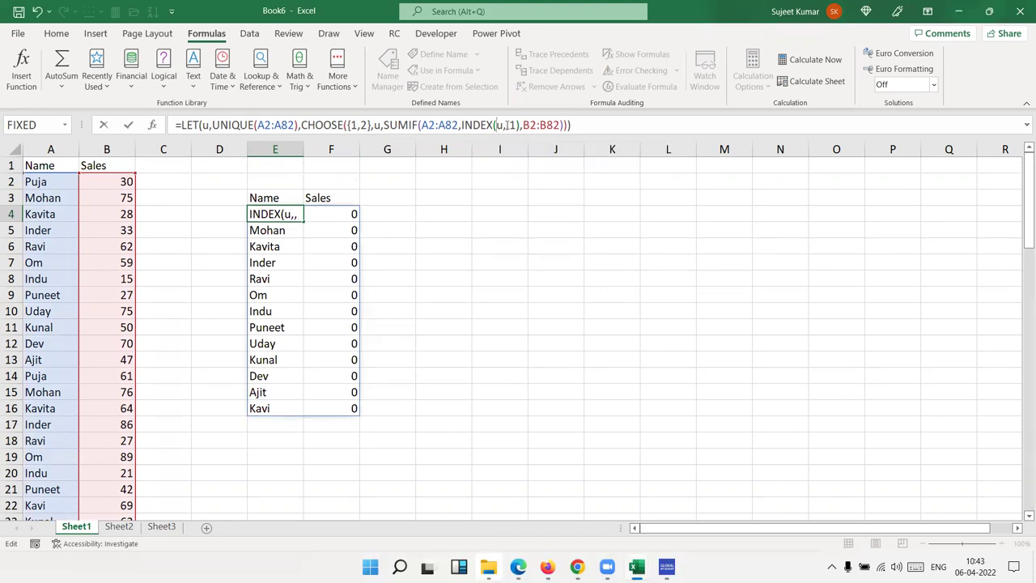
{"action": "key", "text": "ctrl+Return"}
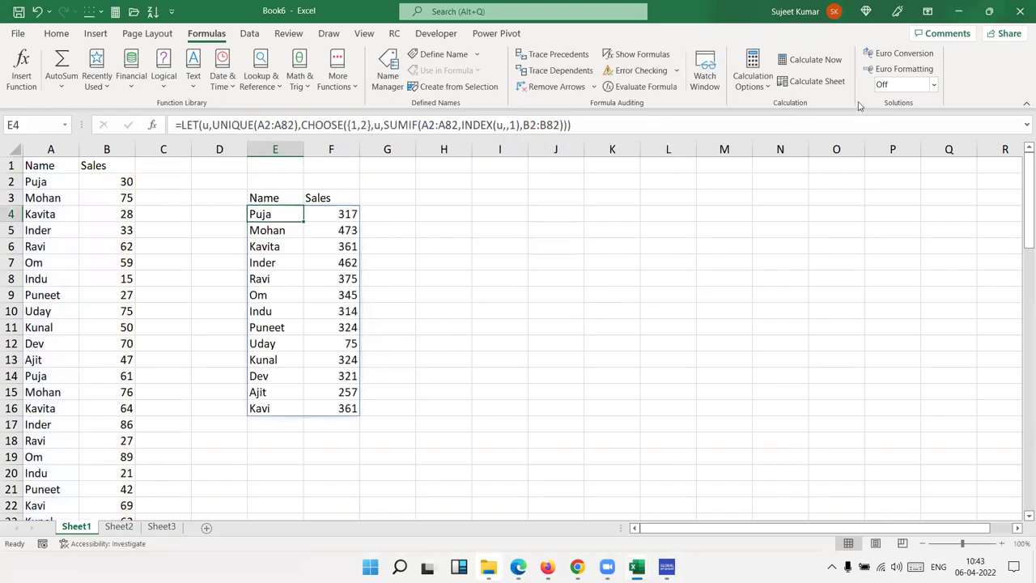
{"action": "left_click", "coordinate": [638, 86]}
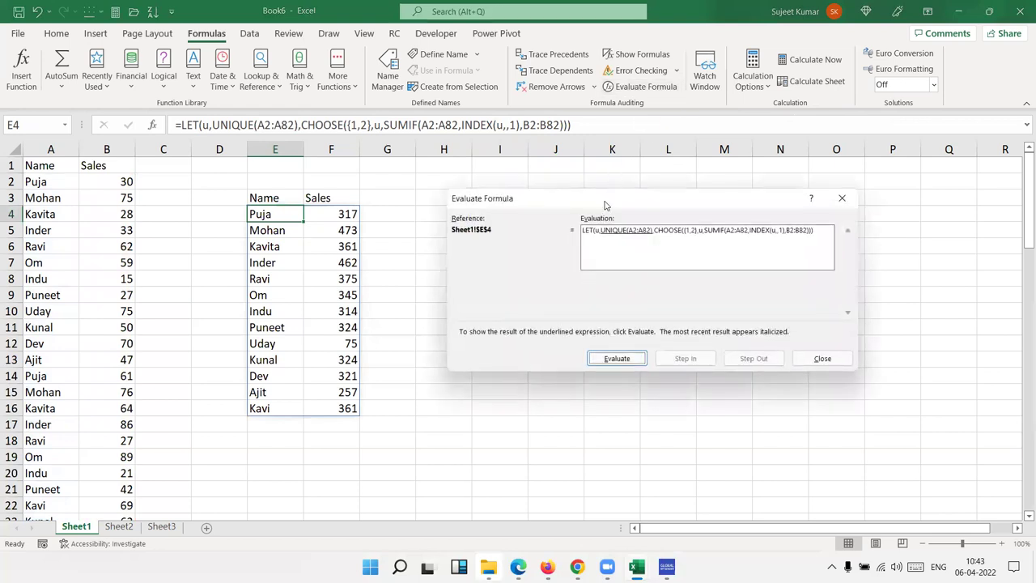
{"action": "left_click_drag", "start_coordinate": [597, 203], "coordinate": [522, 209]}
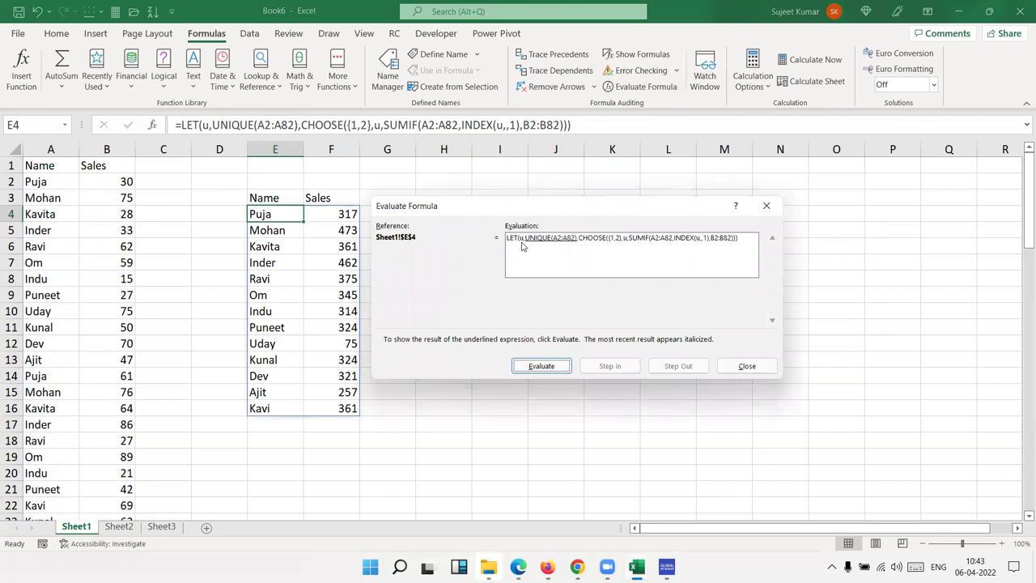
{"action": "left_click", "coordinate": [549, 362]}
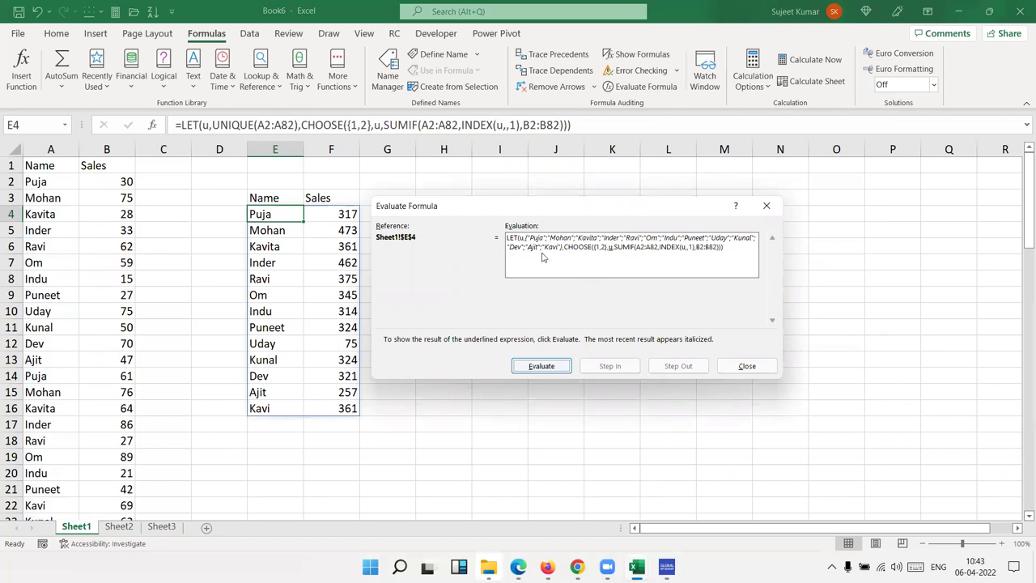
{"action": "left_click", "coordinate": [541, 366]}
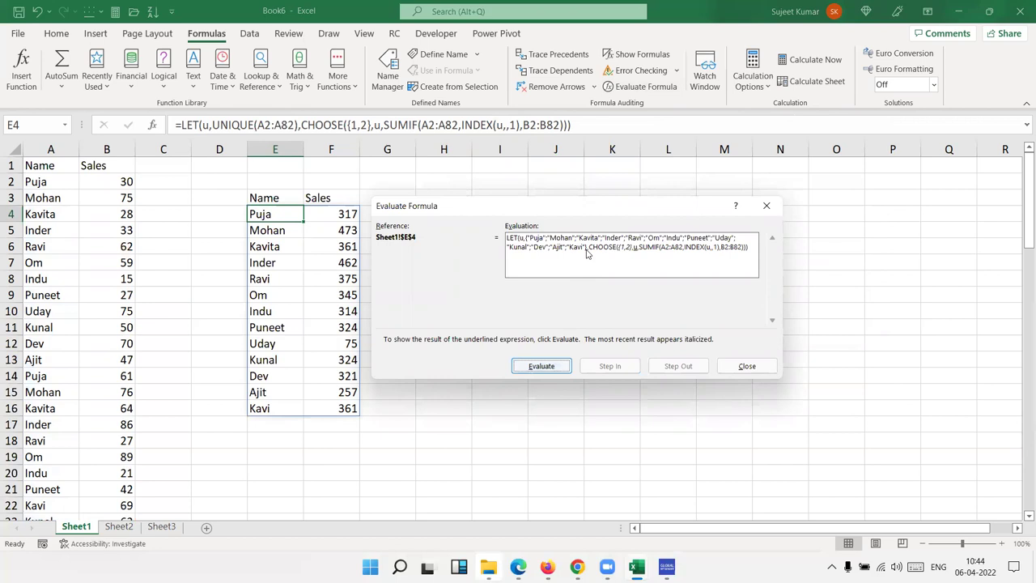
{"action": "left_click", "coordinate": [549, 366]}
{"action": "left_click", "coordinate": [537, 368]}
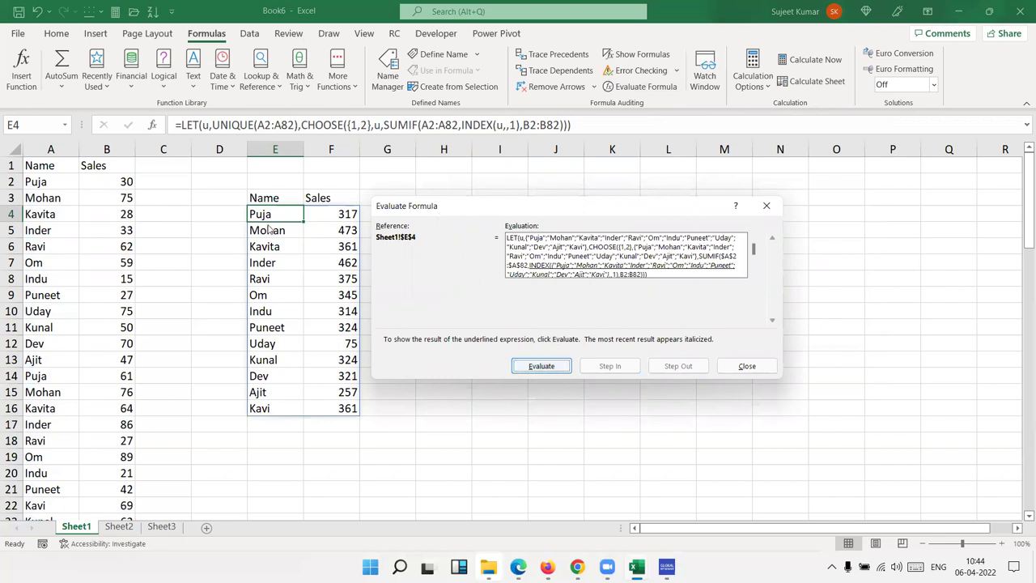
{"action": "left_click", "coordinate": [532, 367]}
{"action": "left_click", "coordinate": [532, 367]}
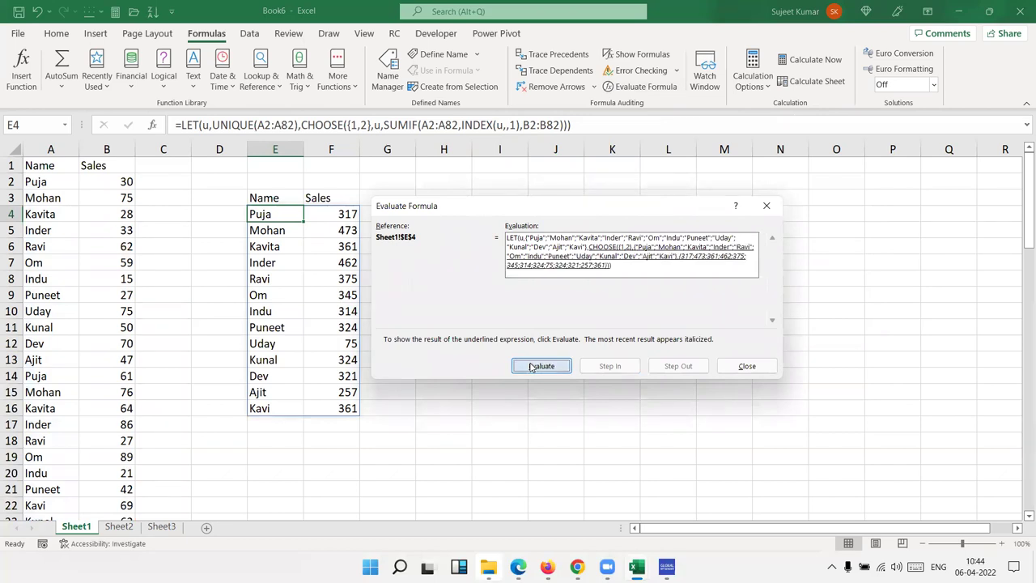
{"action": "left_click", "coordinate": [532, 368]}
{"action": "left_click", "coordinate": [532, 368]}
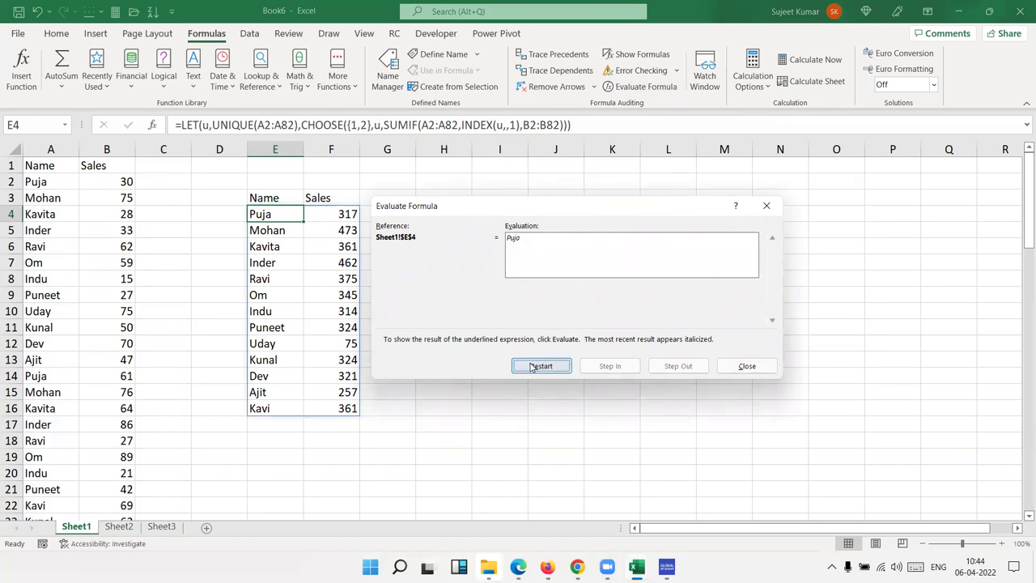
{"action": "left_click", "coordinate": [747, 365]}
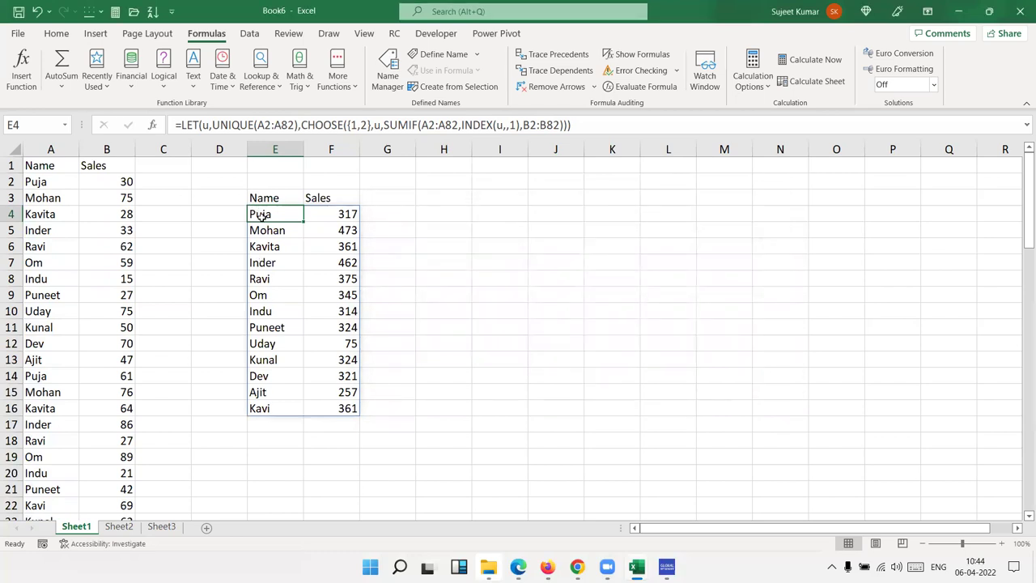
{"action": "double_click", "coordinate": [261, 216]}
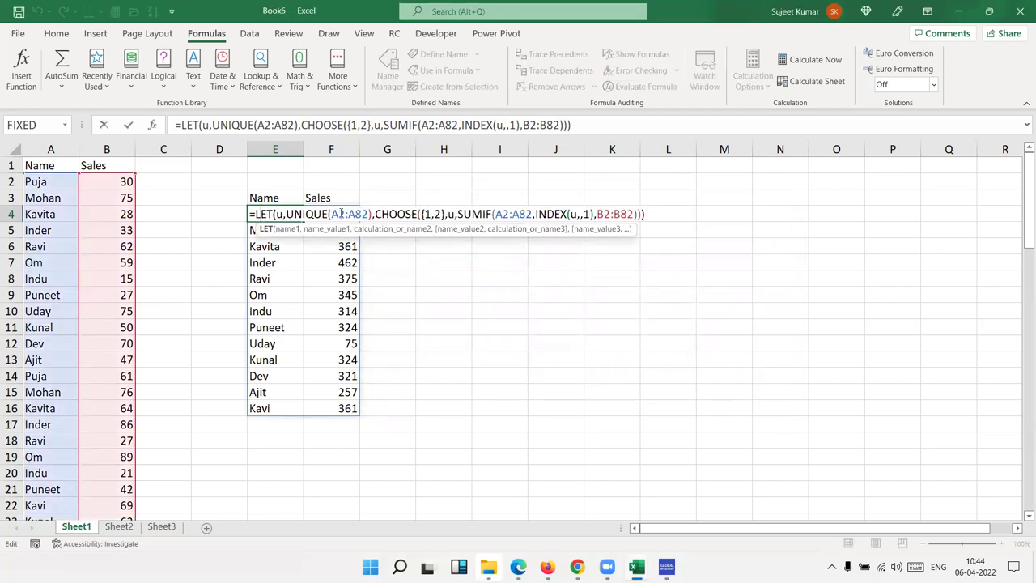
{"action": "left_click_drag", "start_coordinate": [287, 214], "coordinate": [370, 213]}
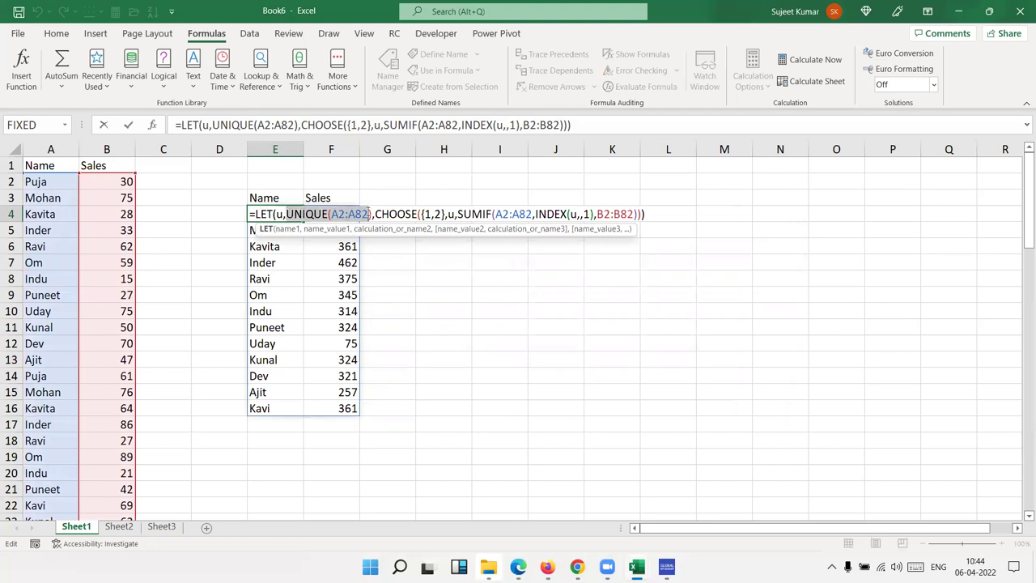
{"action": "left_click", "coordinate": [449, 214]}
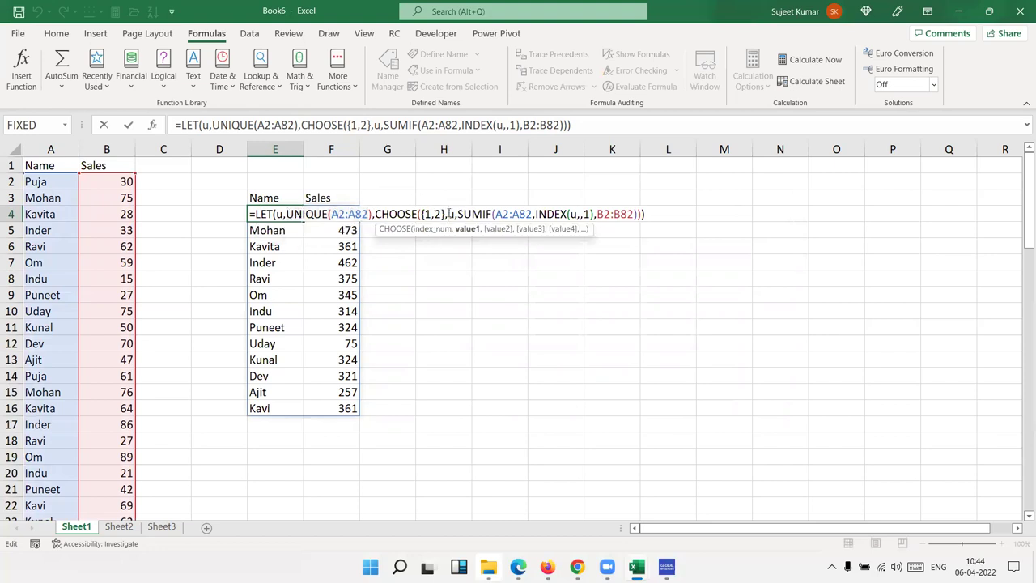
{"action": "left_click", "coordinate": [568, 213]}
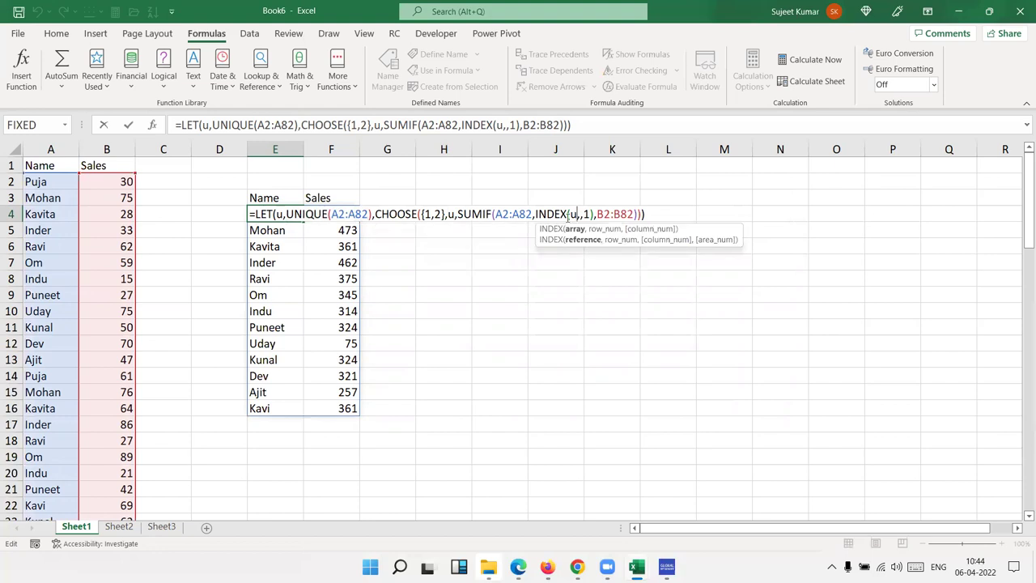
{"action": "left_click_drag", "start_coordinate": [304, 214], "coordinate": [370, 214]}
{"action": "left_click", "coordinate": [452, 214]}
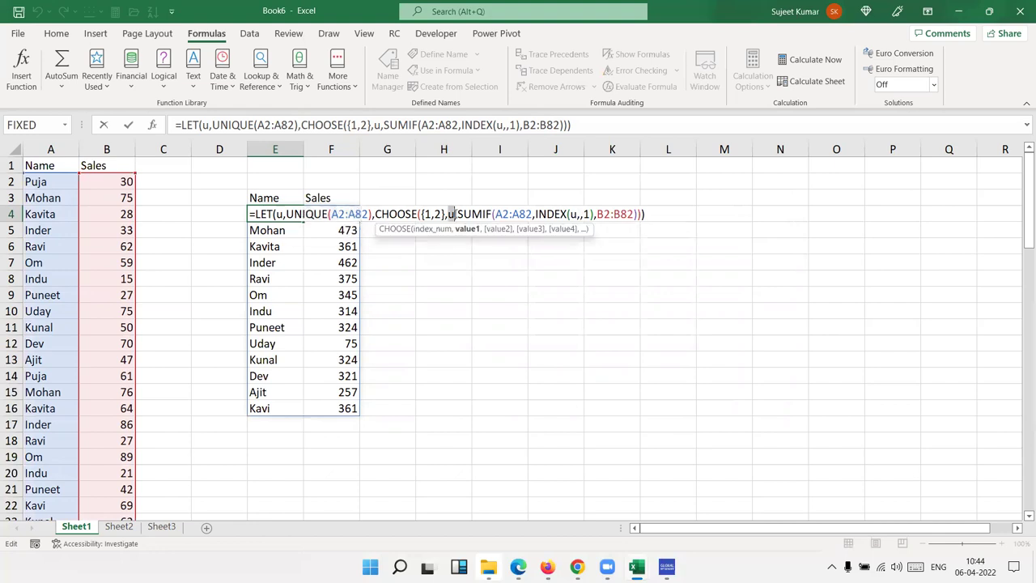
{"action": "double_click", "coordinate": [574, 213]}
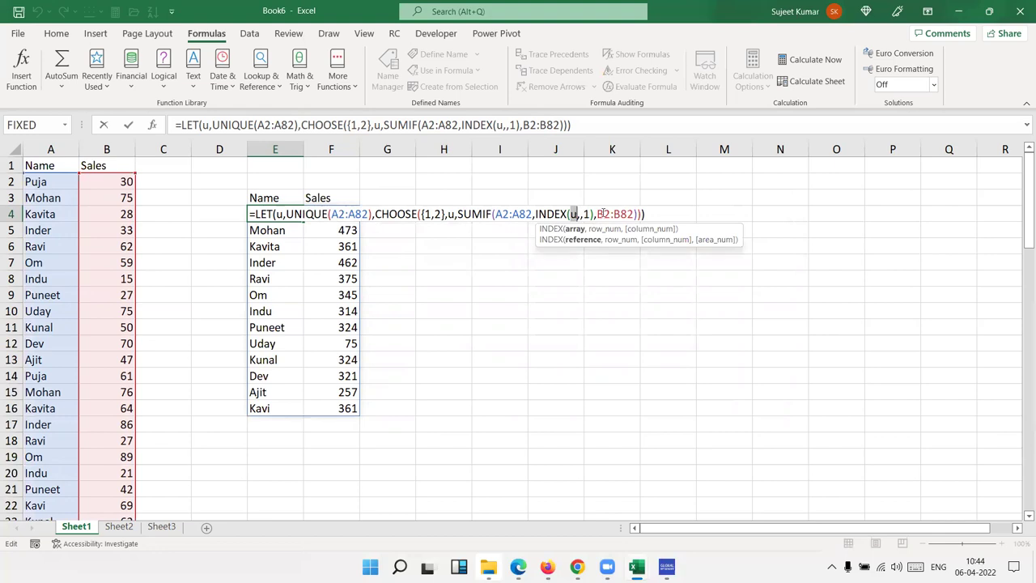
{"action": "key", "text": "Return"}
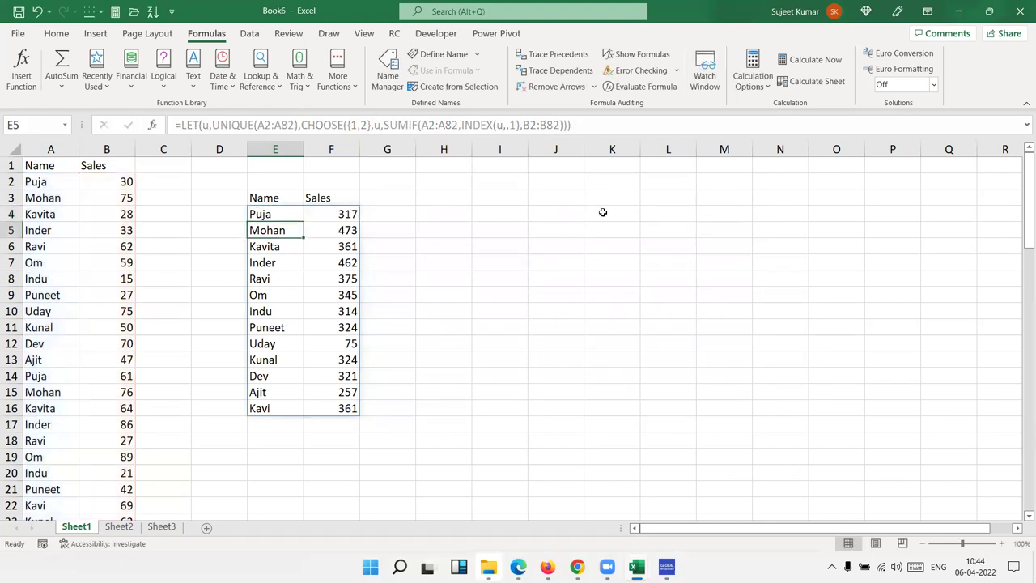